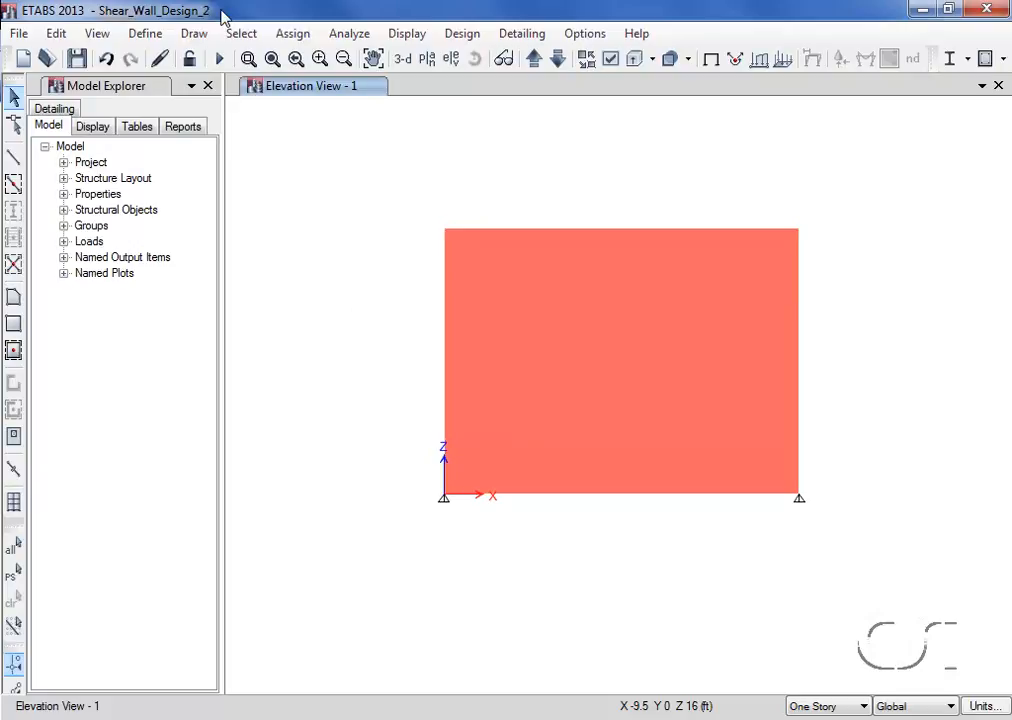
- Assign pier label P1 to the wall shell in the elevation view
click(632, 355)
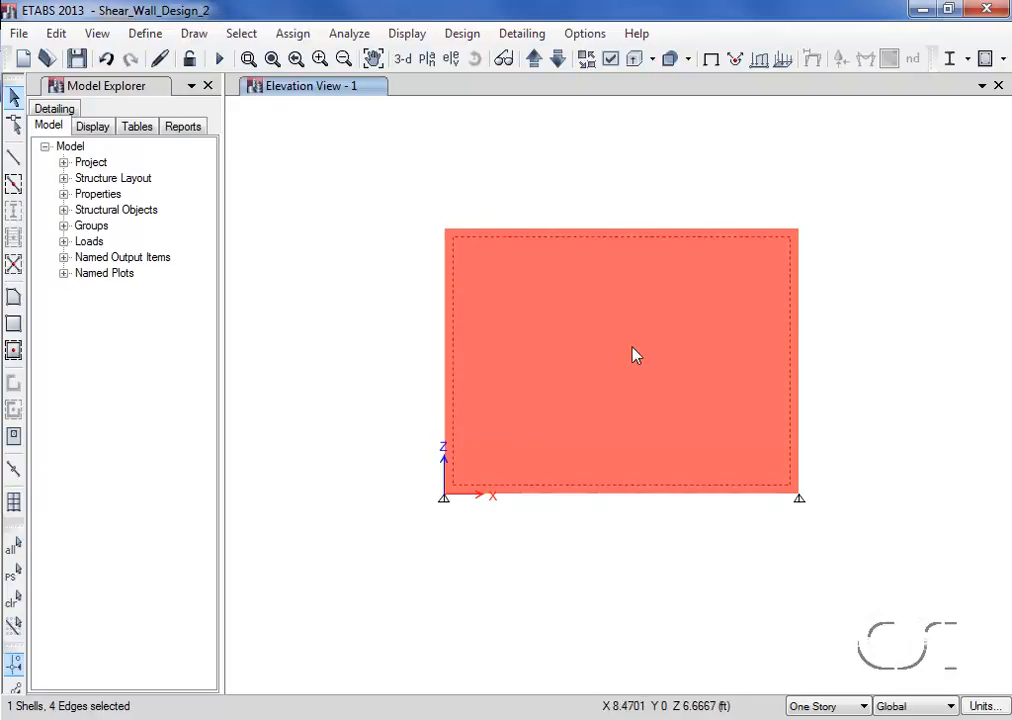
click(300, 36)
mouse_move(318, 117)
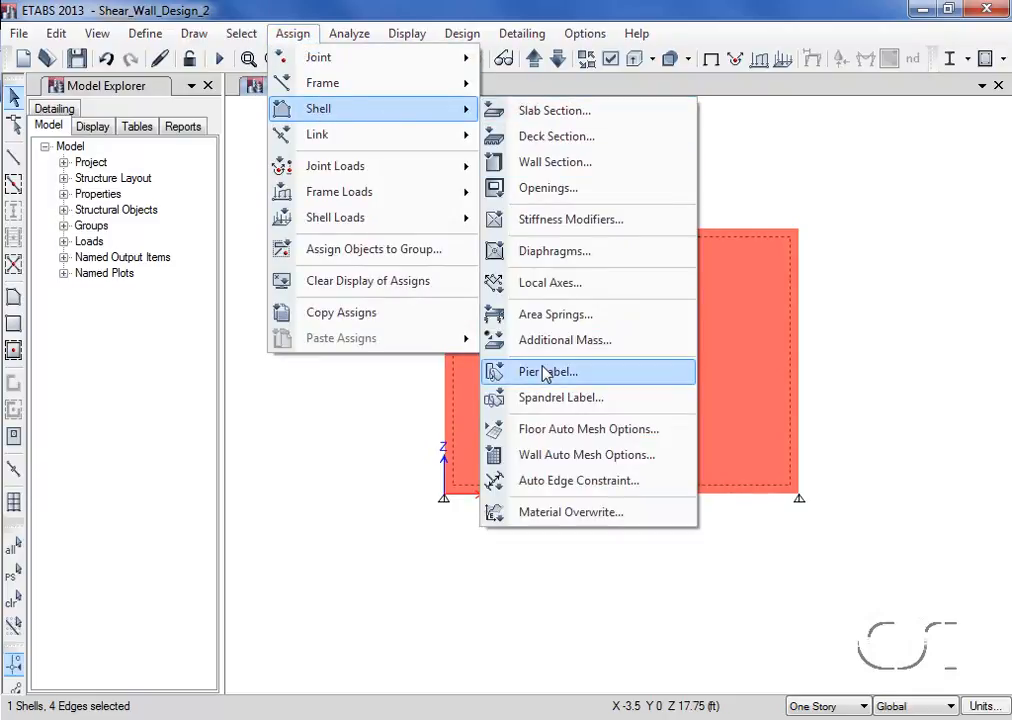
click(572, 376)
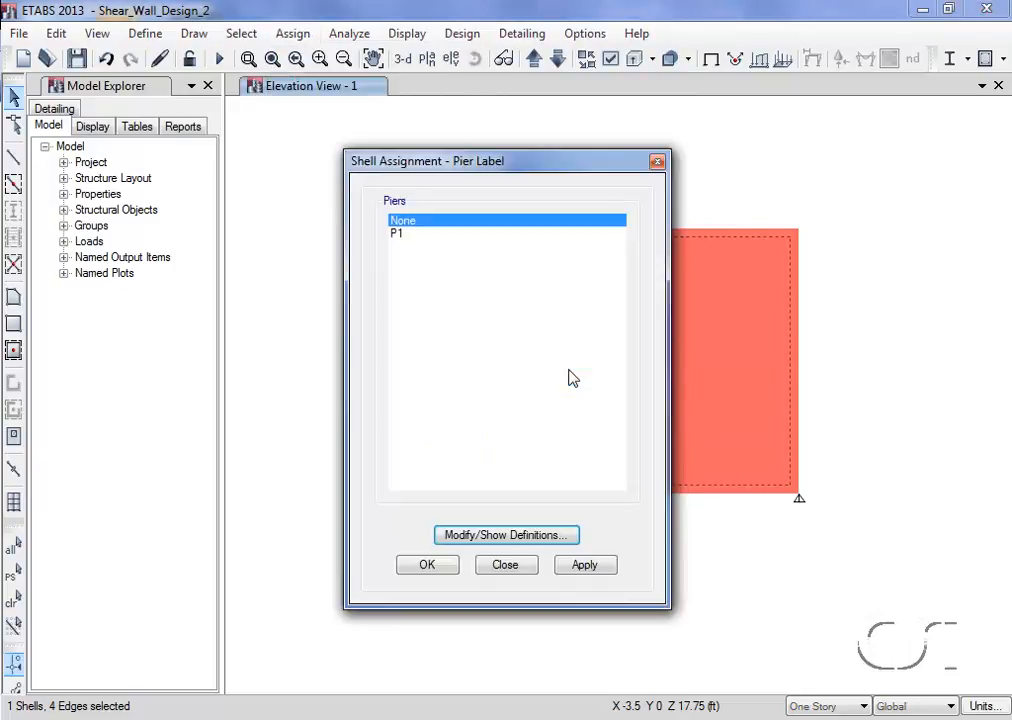
click(403, 233)
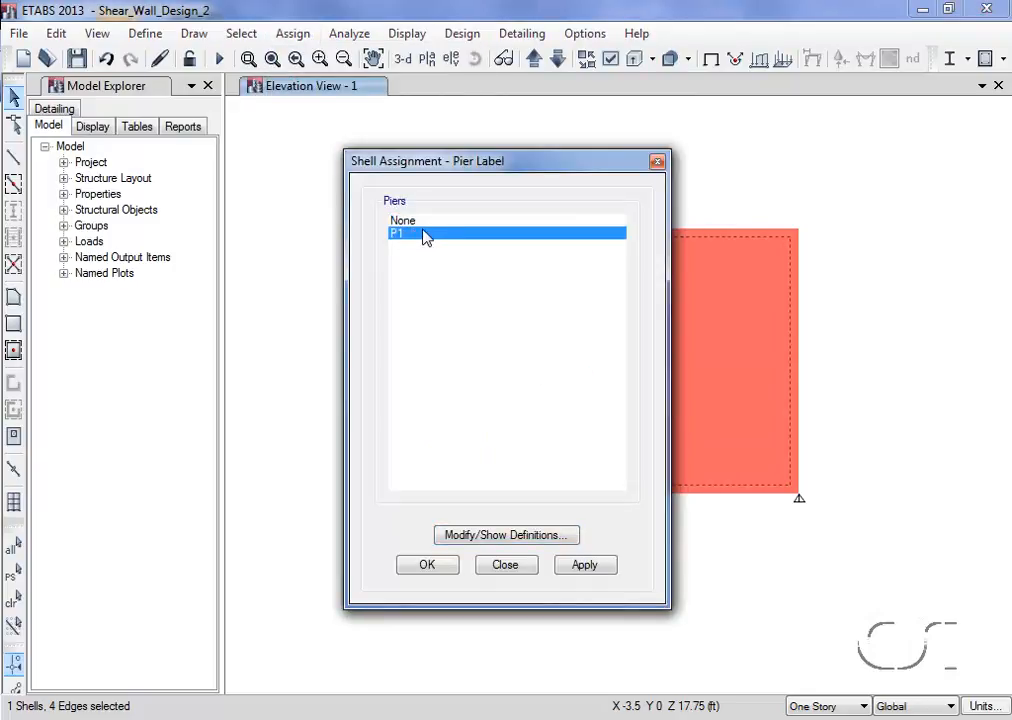
click(590, 566)
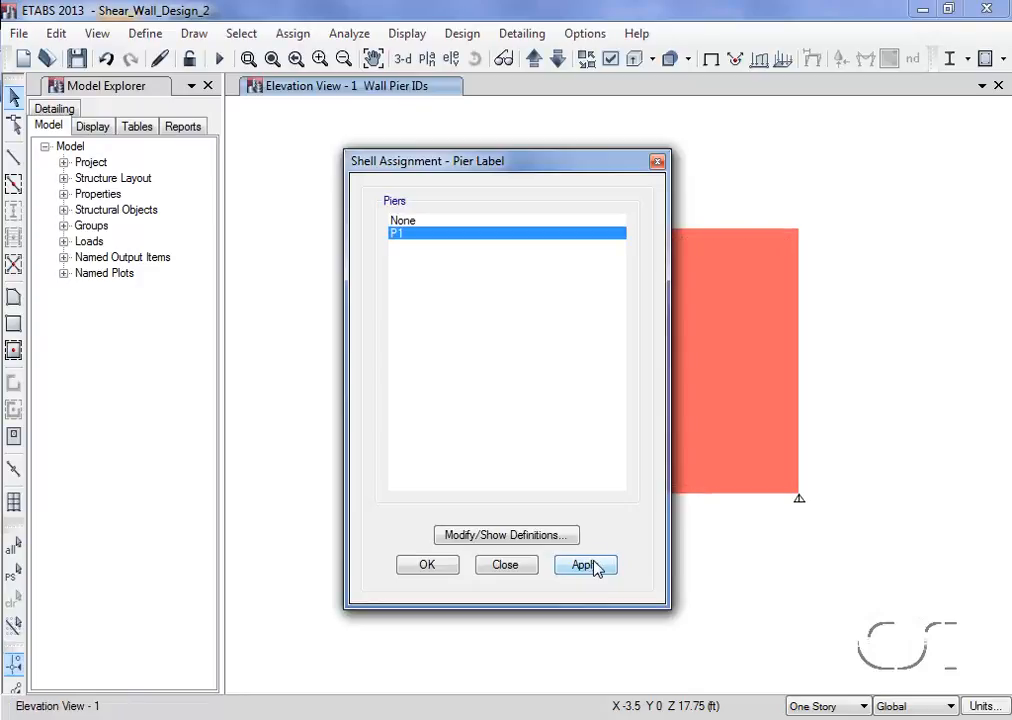
click(515, 568)
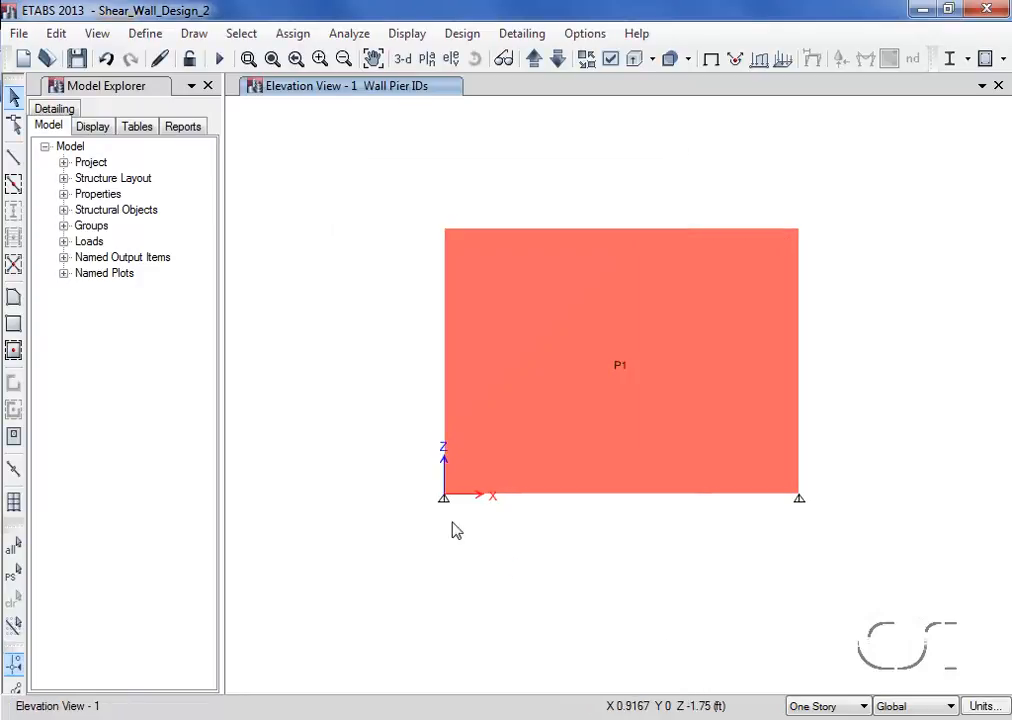
- Run the analysis and assign the Simplified C & T Design pier section to the wall
click(219, 59)
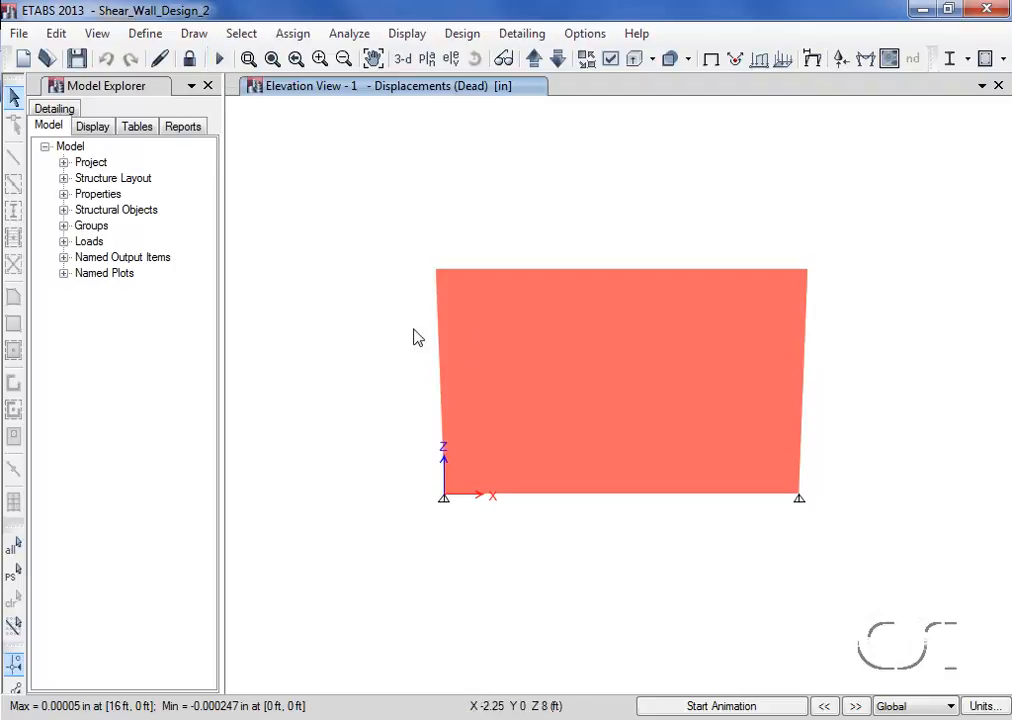
click(552, 362)
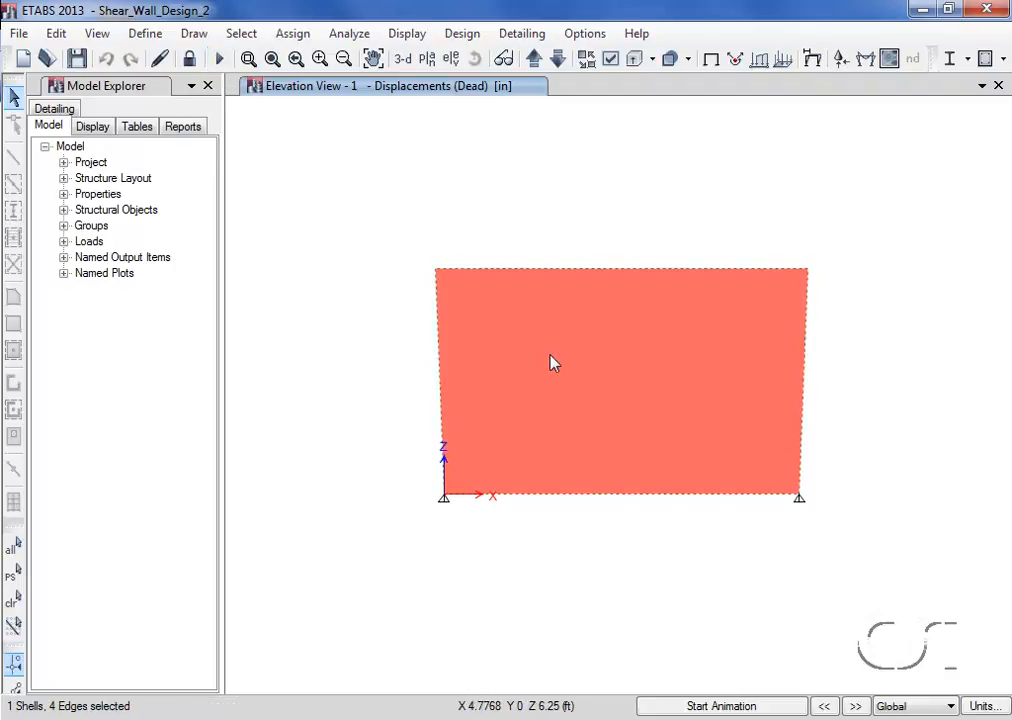
click(462, 33)
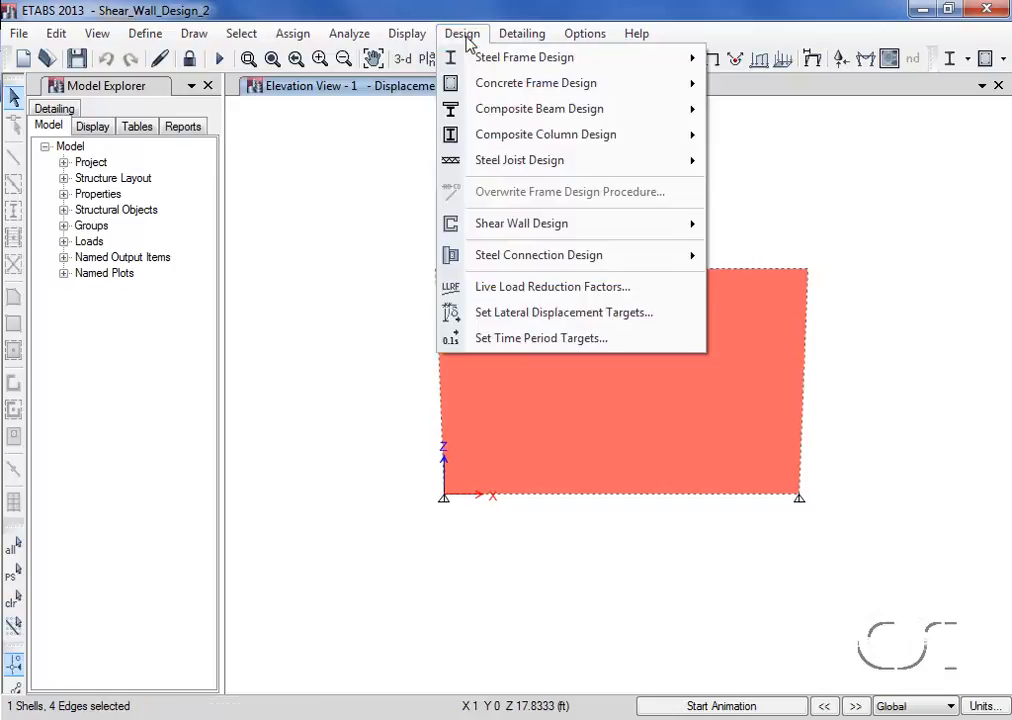
mouse_move(510, 228)
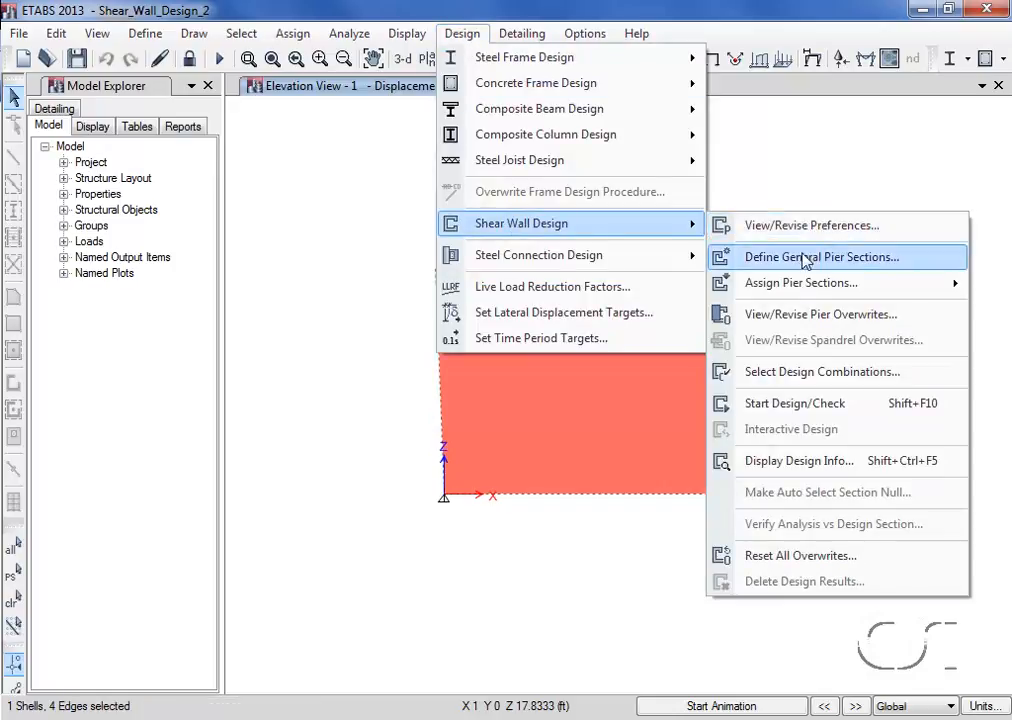
mouse_move(792, 285)
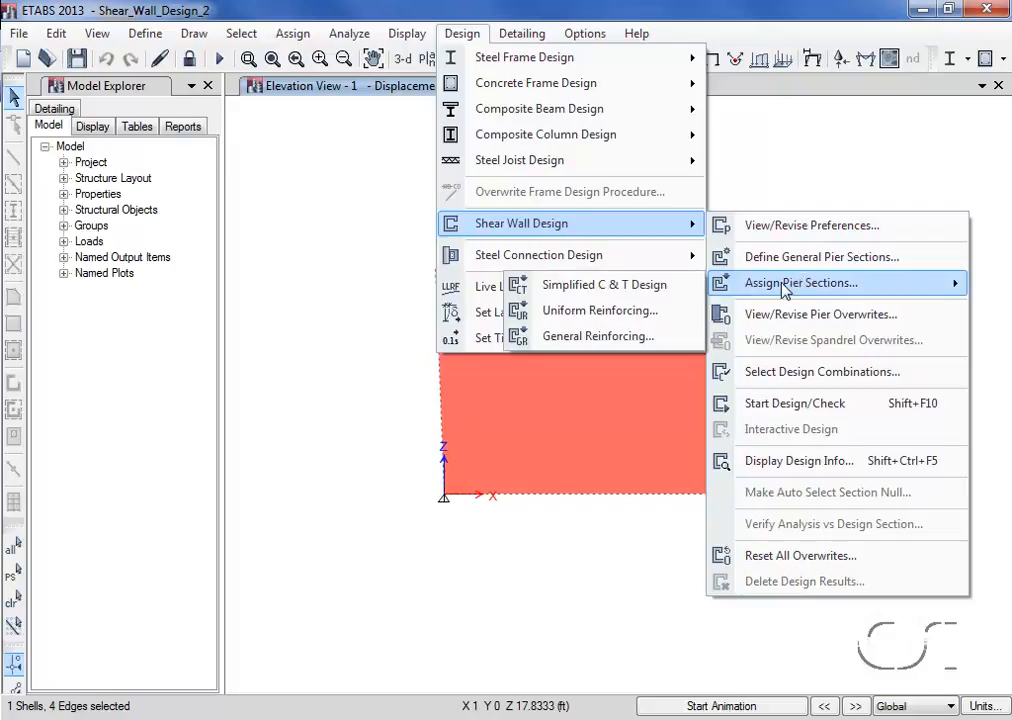
click(640, 286)
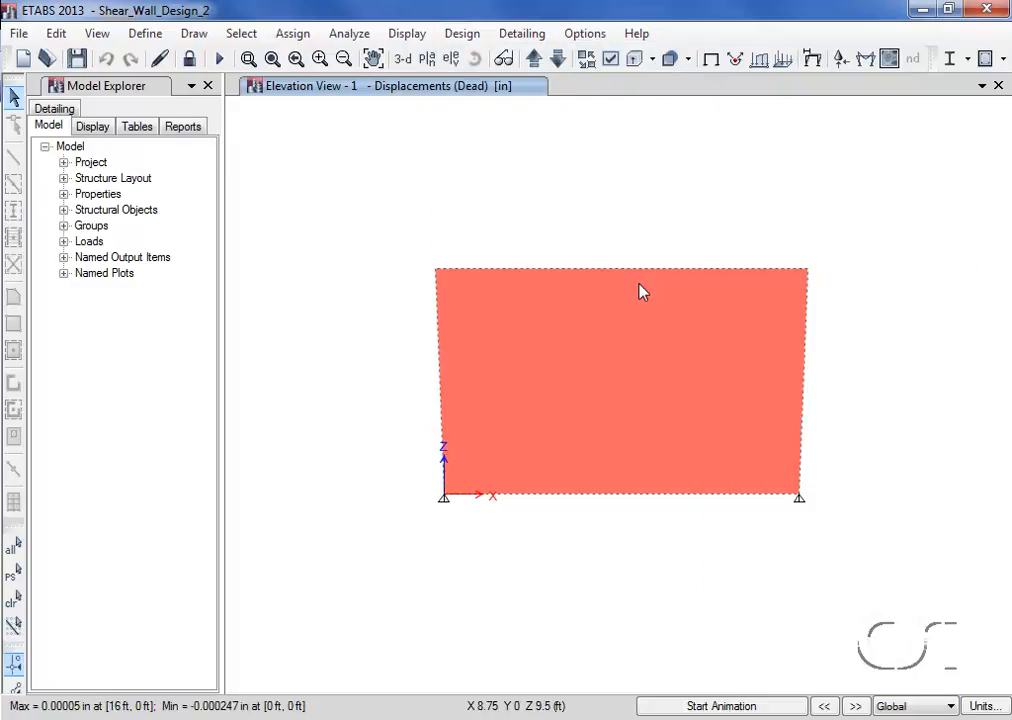
- Review the ACI 318-11 pier design overwrites of the wall with the Simplified T and C section type
click(466, 36)
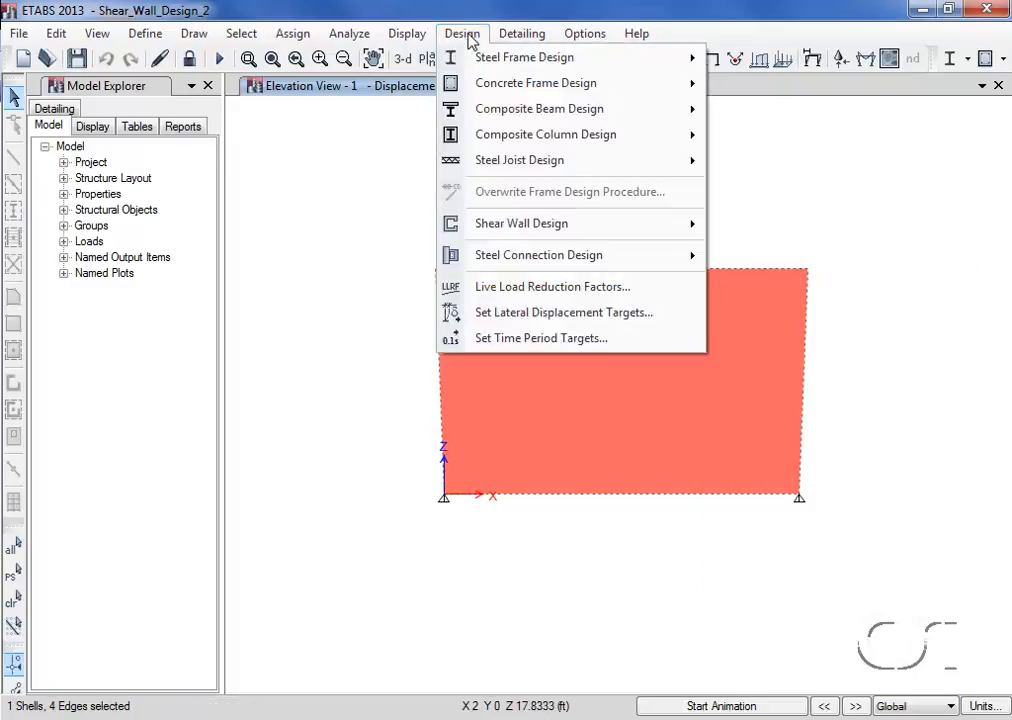
mouse_move(581, 233)
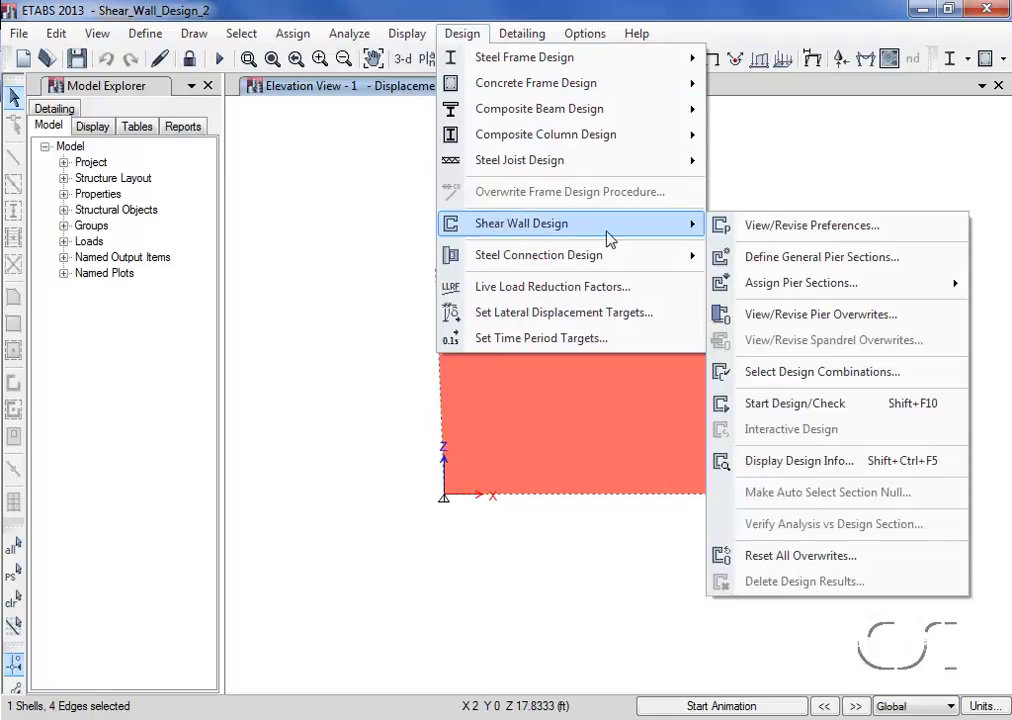
click(852, 316)
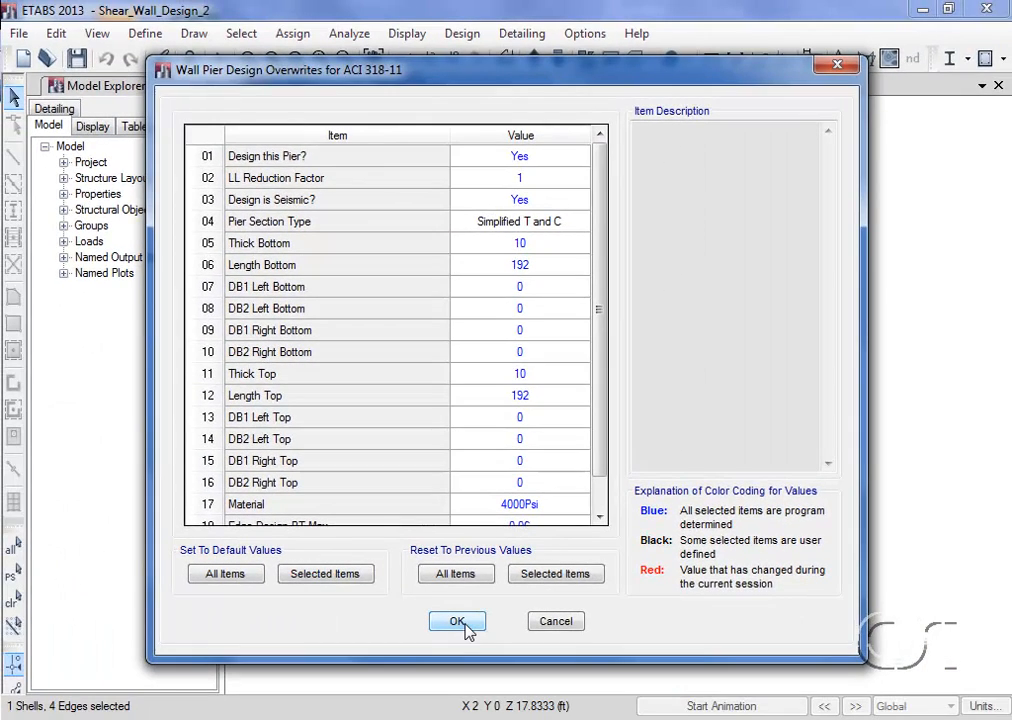
click(458, 622)
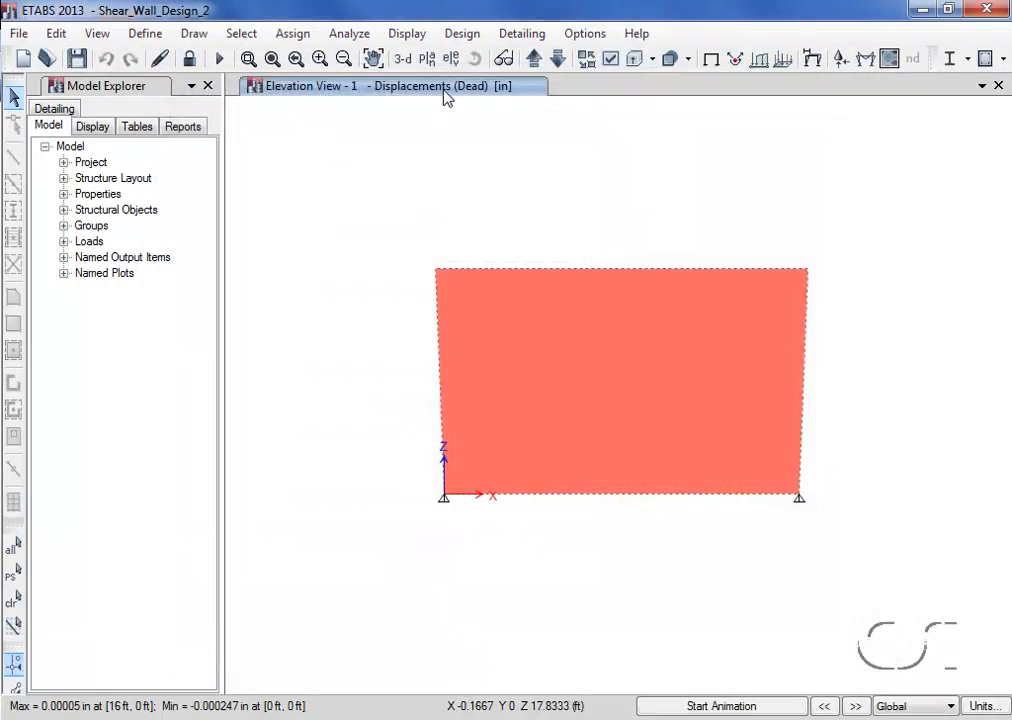
- Run the shear wall design on the simplified pier section and review the design details report of pier P1
click(465, 36)
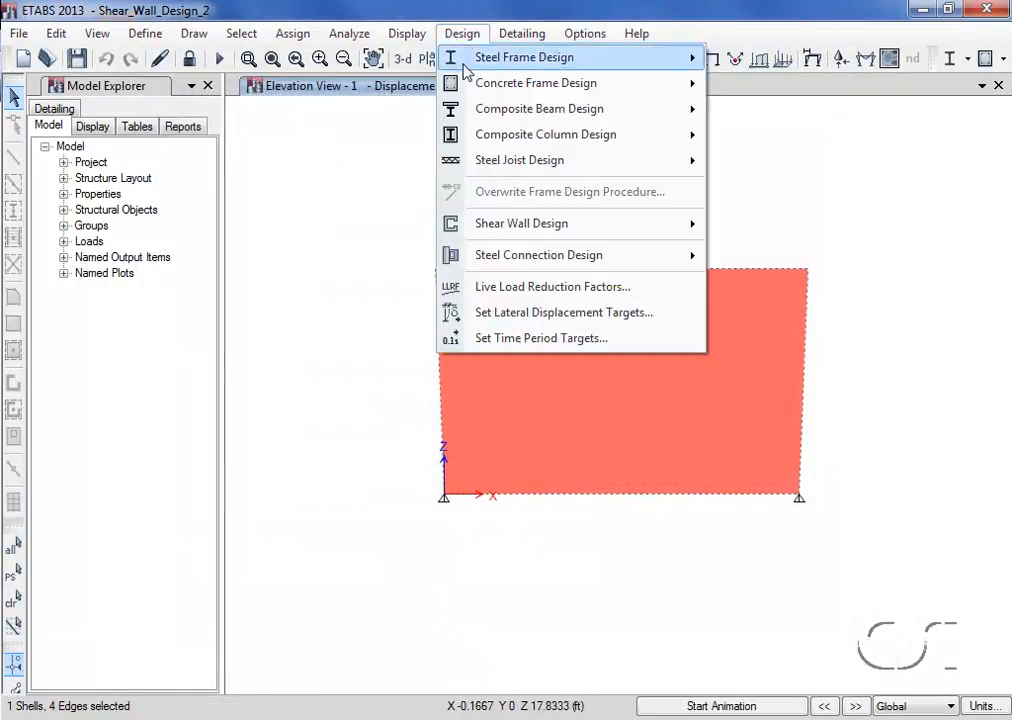
mouse_move(488, 226)
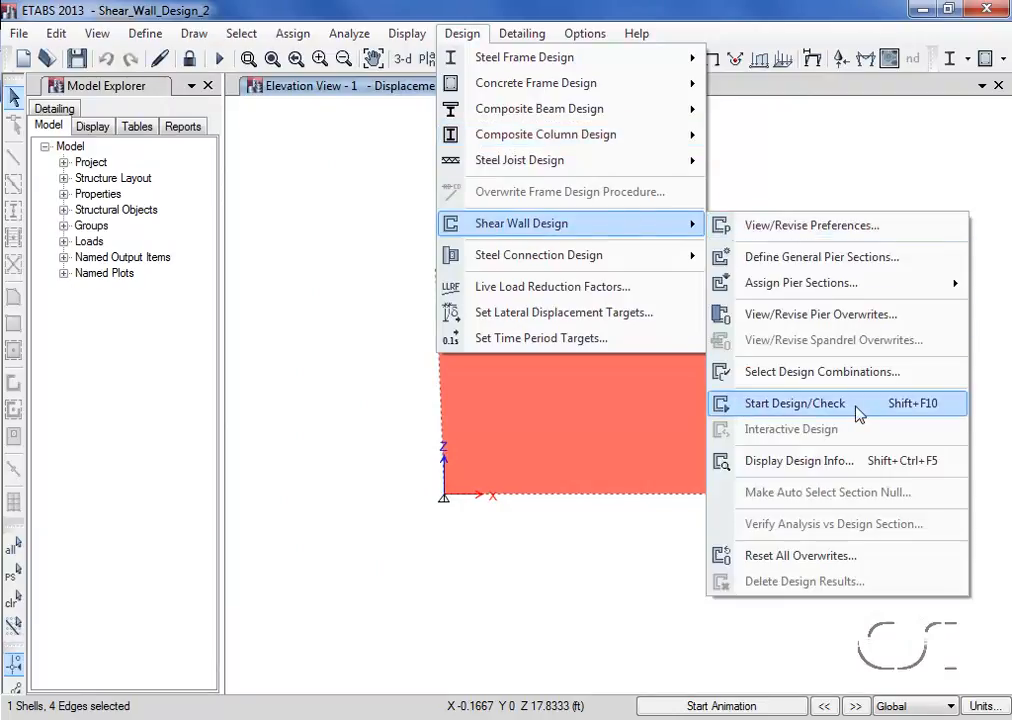
click(795, 403)
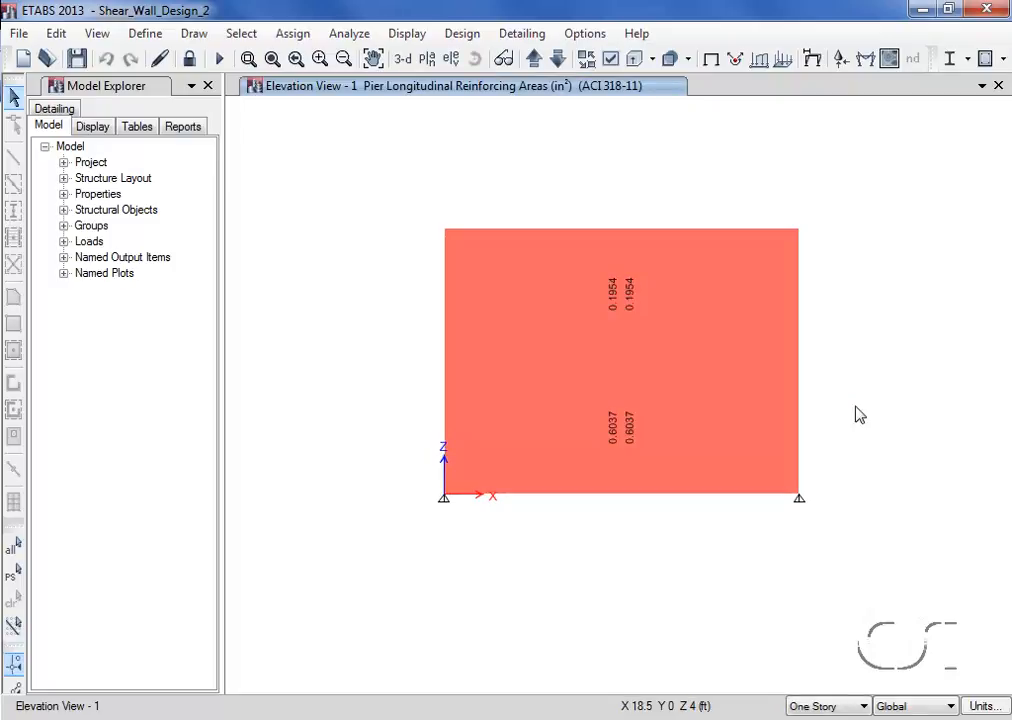
right_click(645, 343)
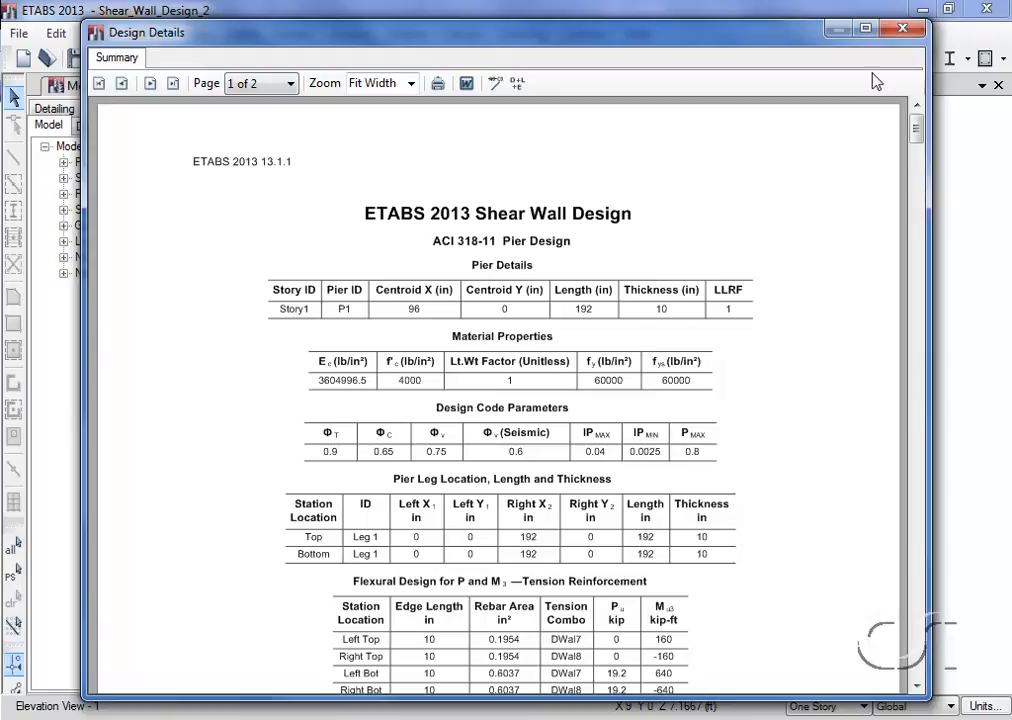
click(905, 31)
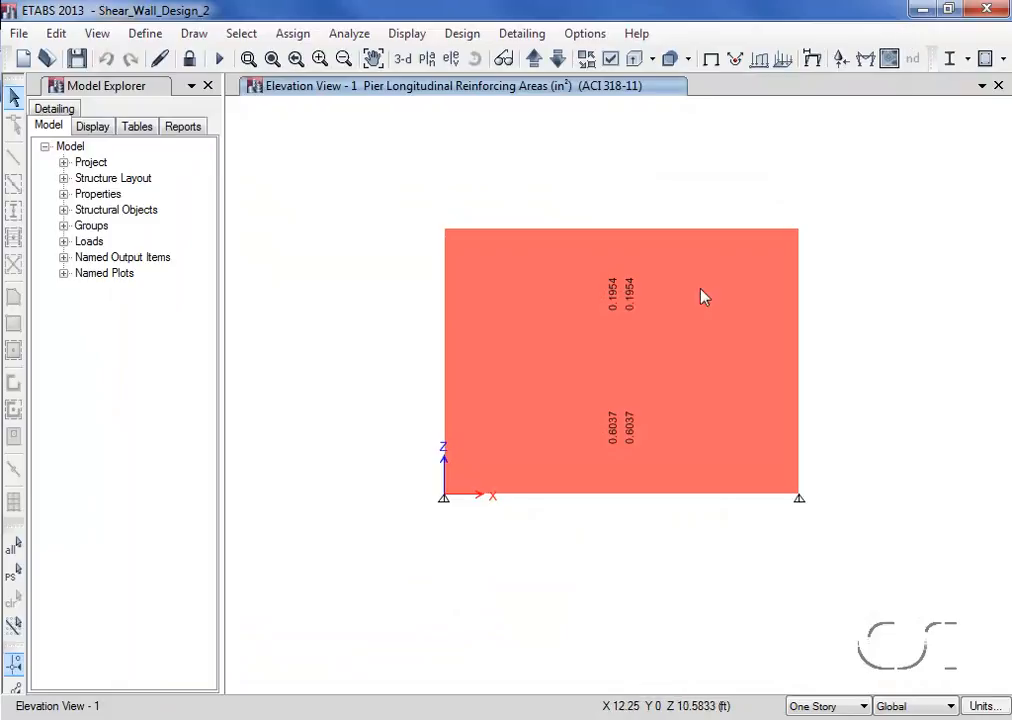
- Assign uniform reinforcing to the wall pier with #7 bars at 12 in spacing, 1 in clear cover, #9 end bars and Reinforcement to be Checked
click(645, 378)
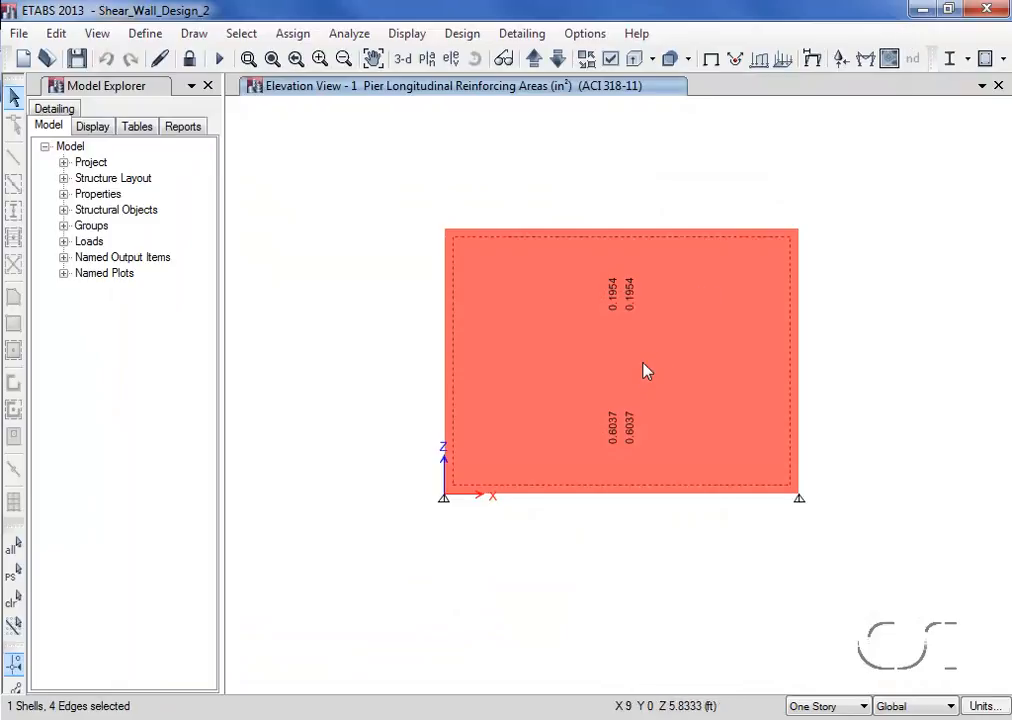
click(468, 38)
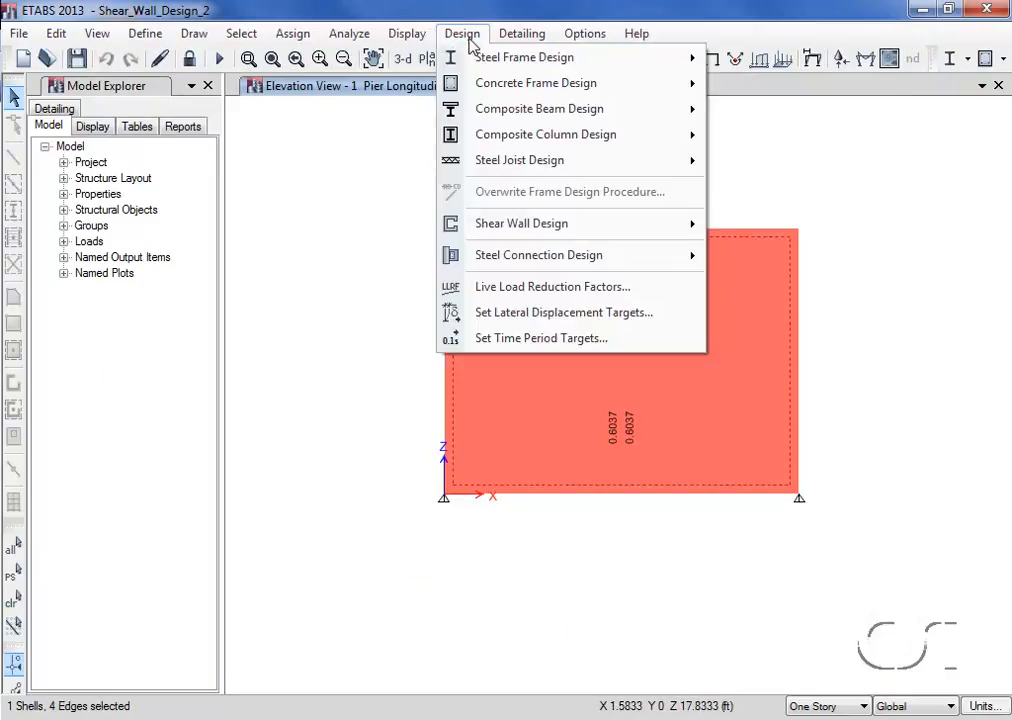
mouse_move(490, 226)
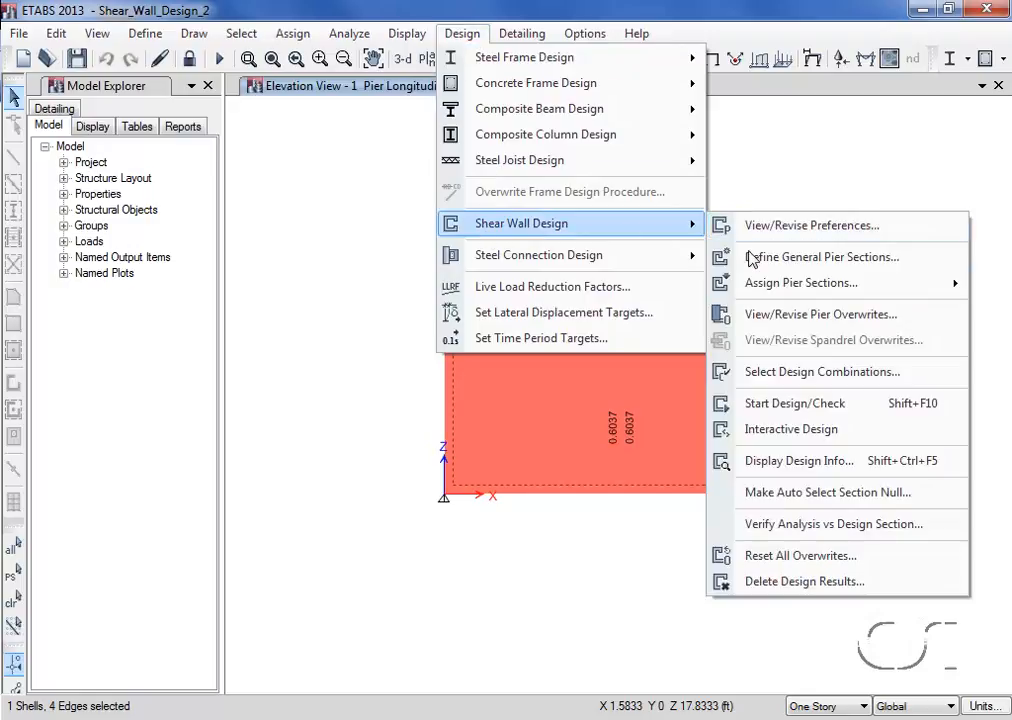
mouse_move(730, 283)
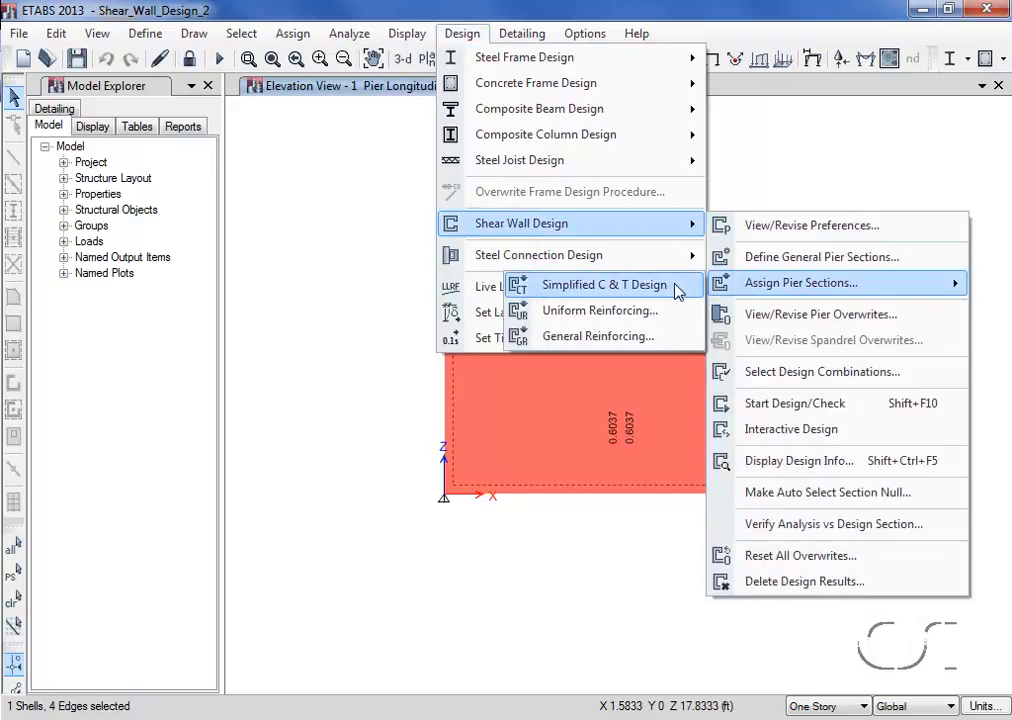
click(628, 322)
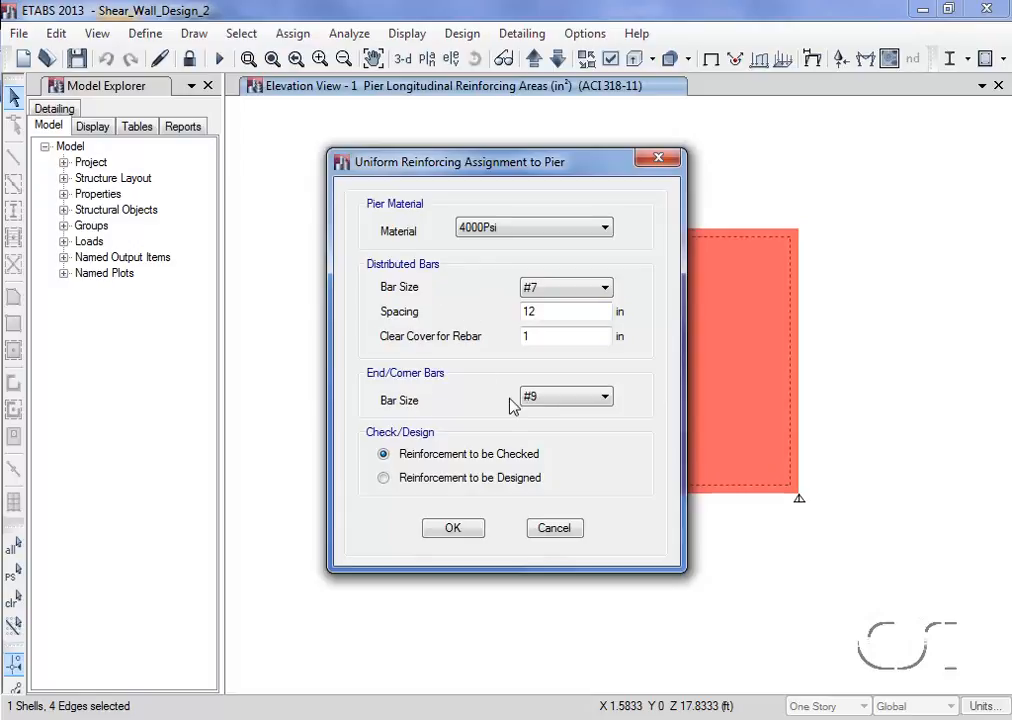
click(428, 488)
click(382, 455)
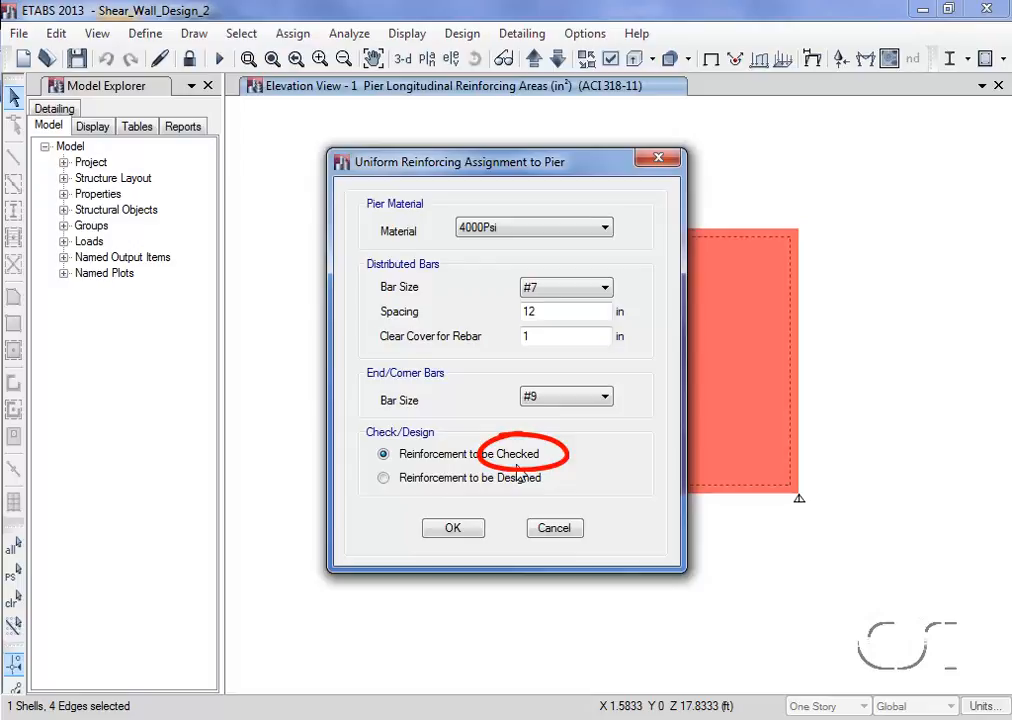
click(453, 528)
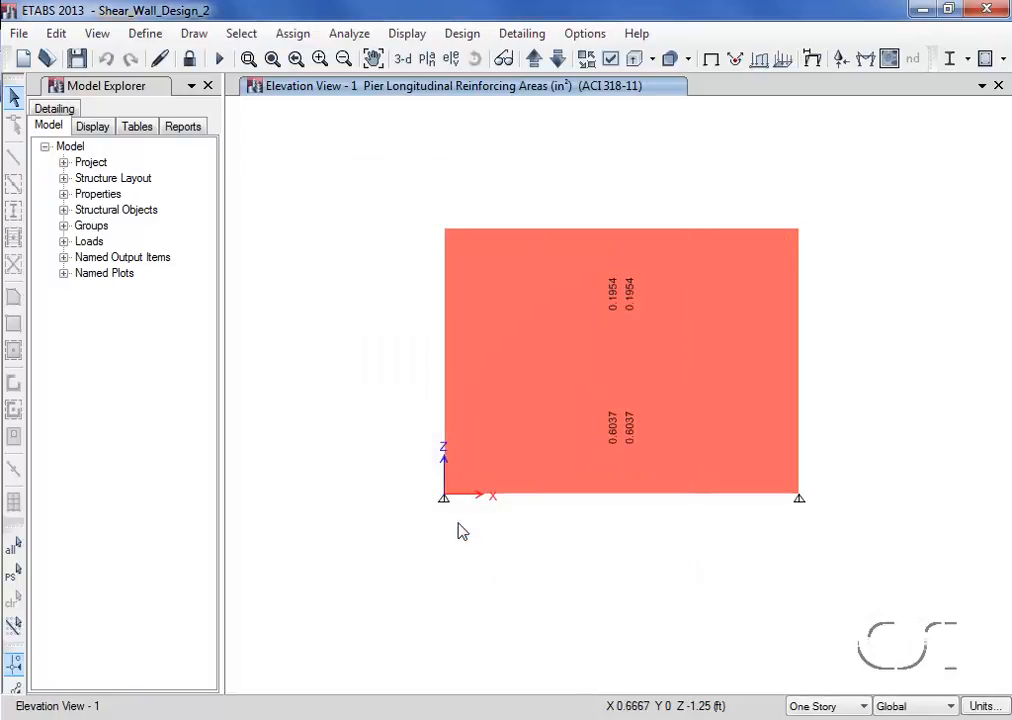
- Review the wall's pier design overwrites for the Uniform Reinforcing section type
click(533, 384)
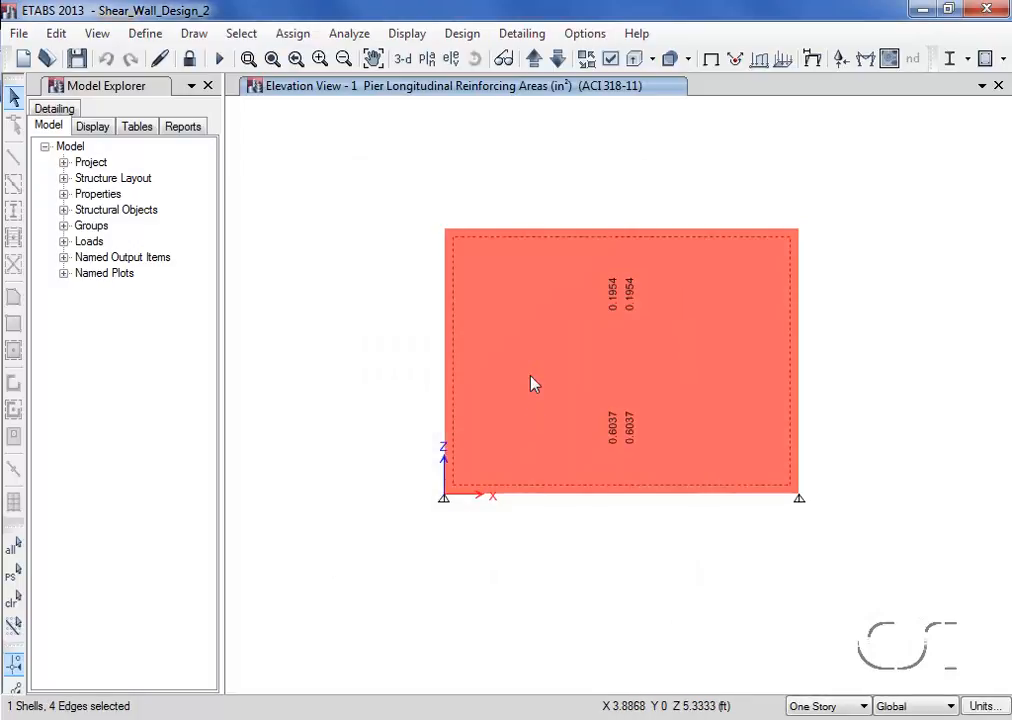
click(463, 34)
mouse_move(508, 236)
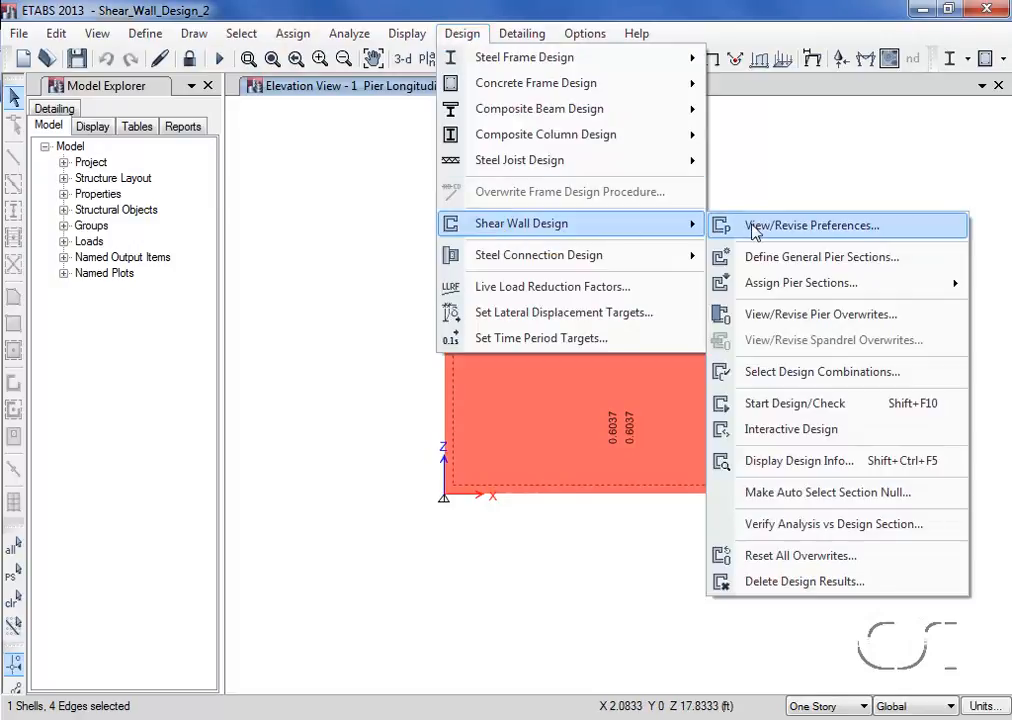
click(860, 316)
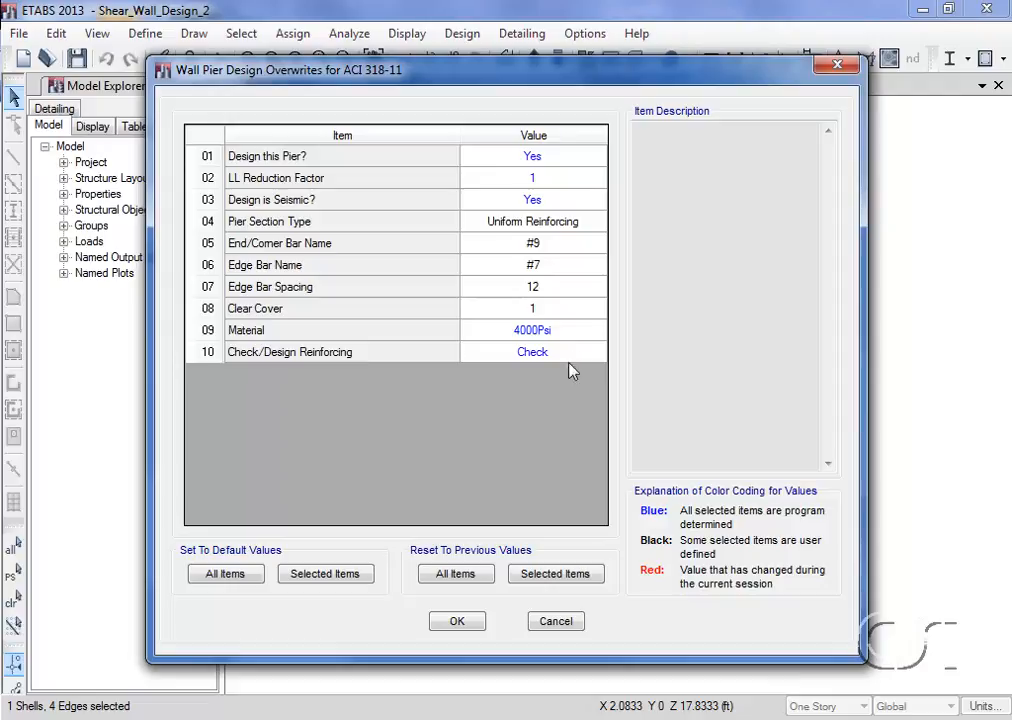
click(458, 621)
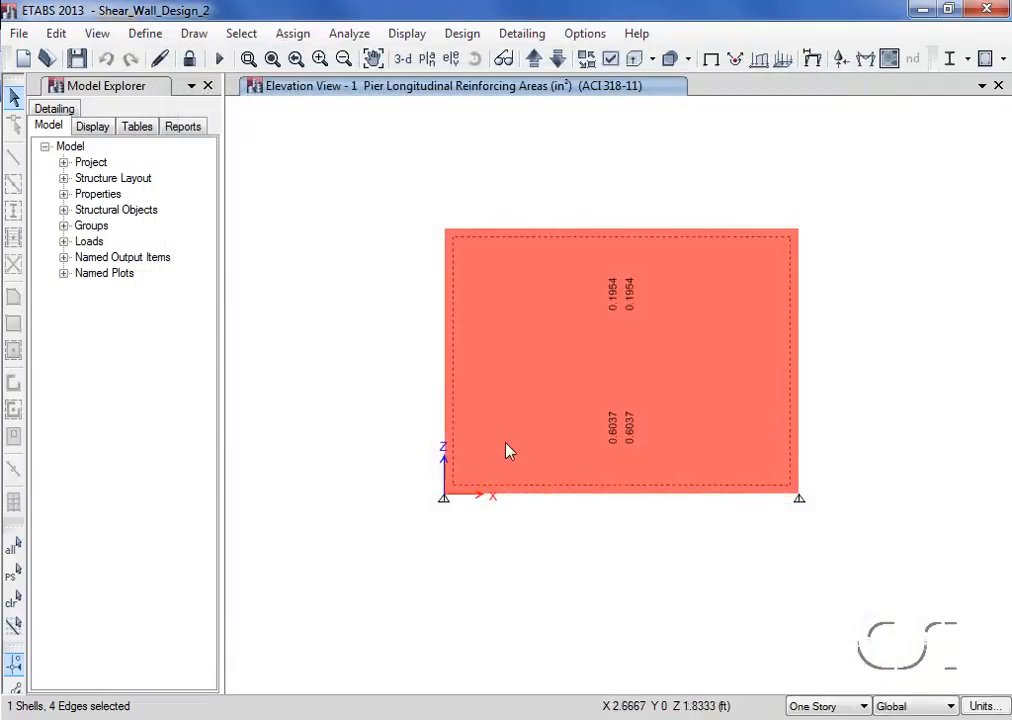
- Run the shear wall design check for the pier with uniform reinforcing
click(462, 33)
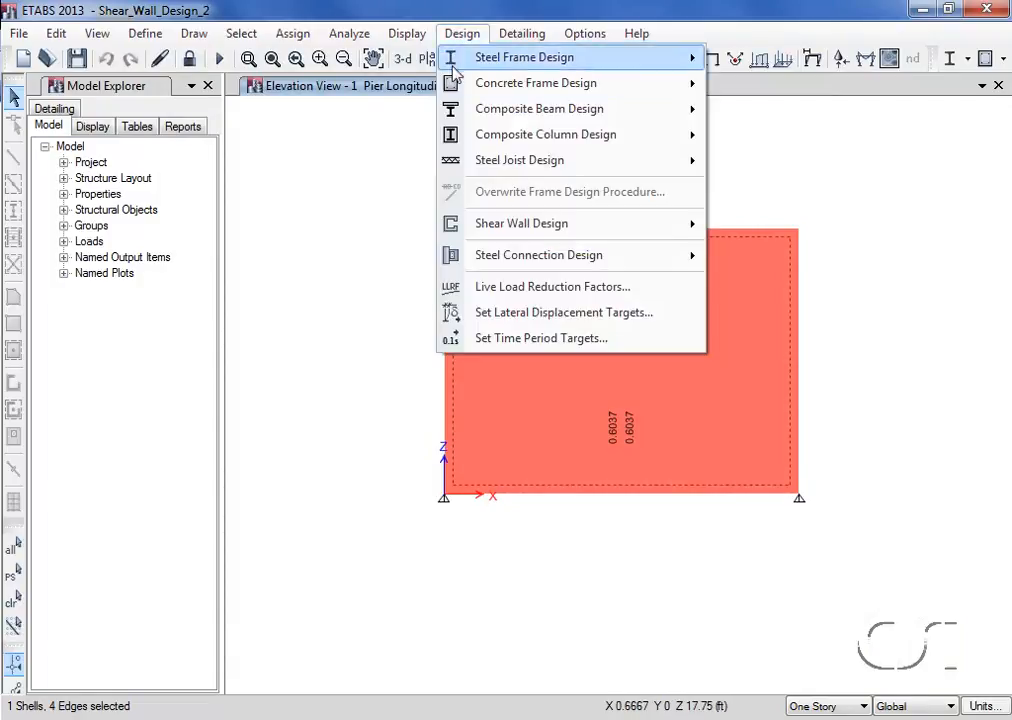
mouse_move(637, 228)
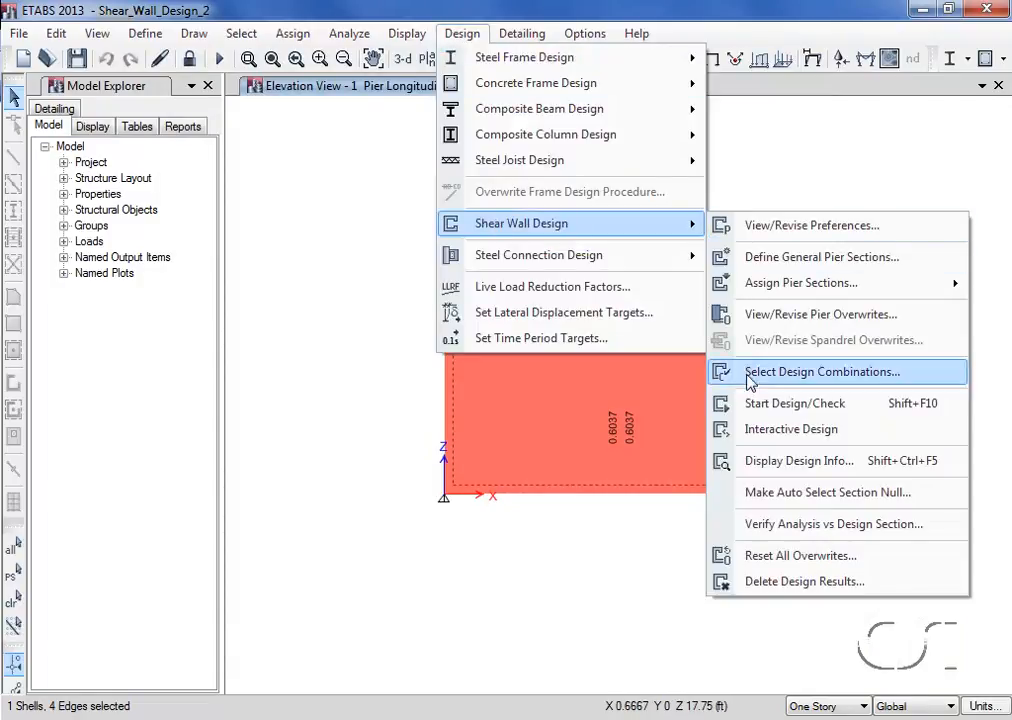
click(846, 404)
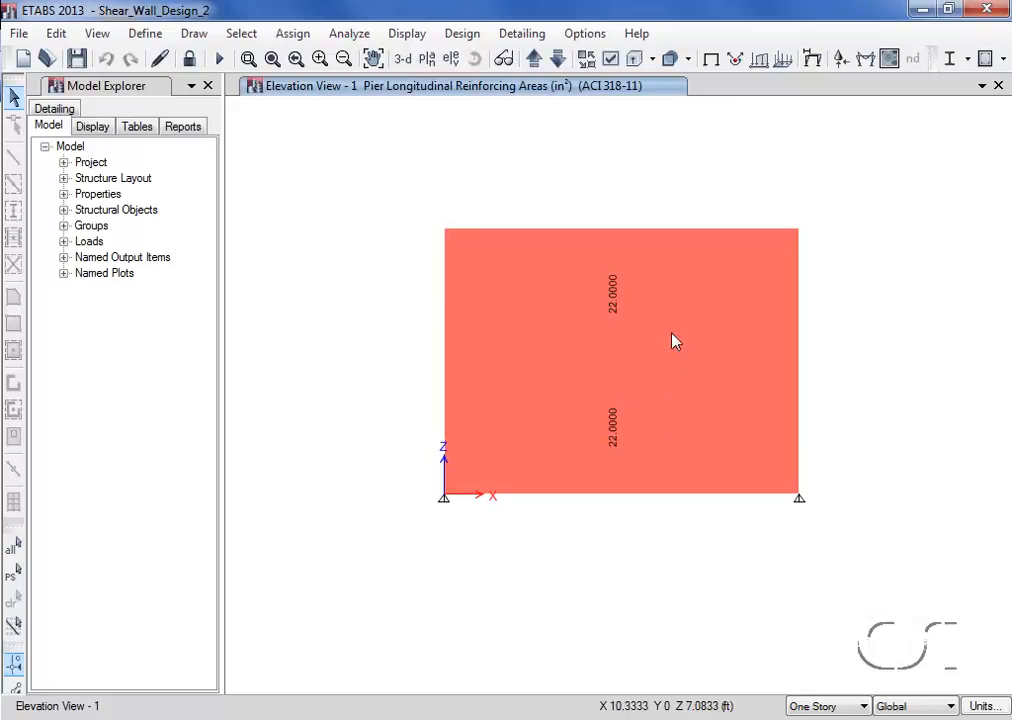
- Review the design details report of pier P1 with uniform reinforcing, down to the shear design and boundary element check
right_click(638, 355)
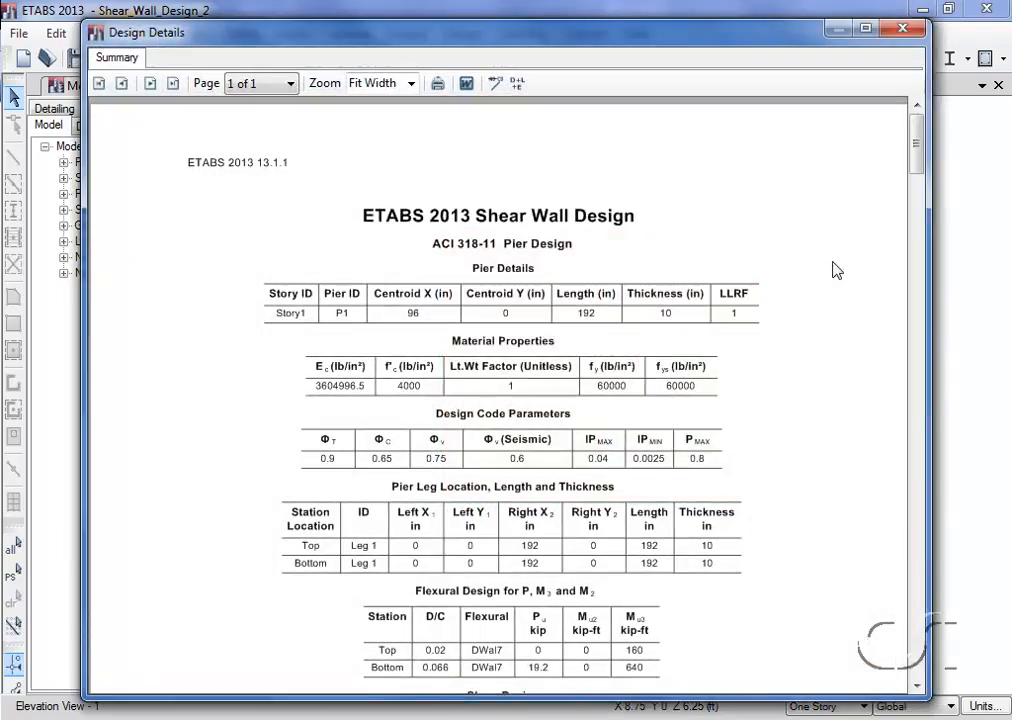
drag(918, 158, 898, 625)
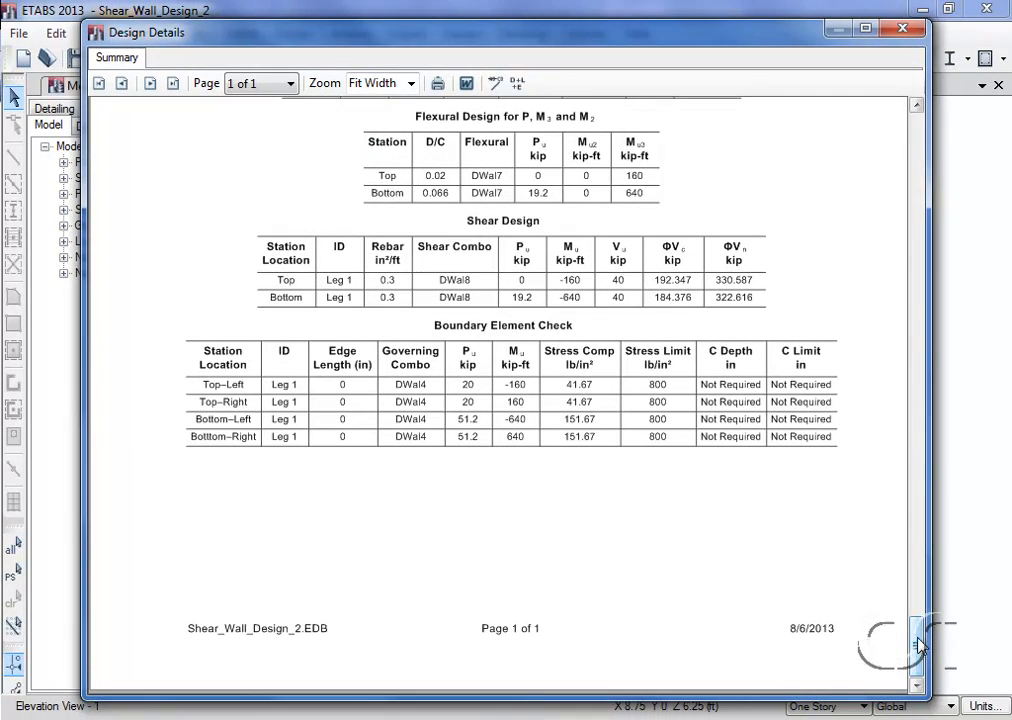
click(904, 28)
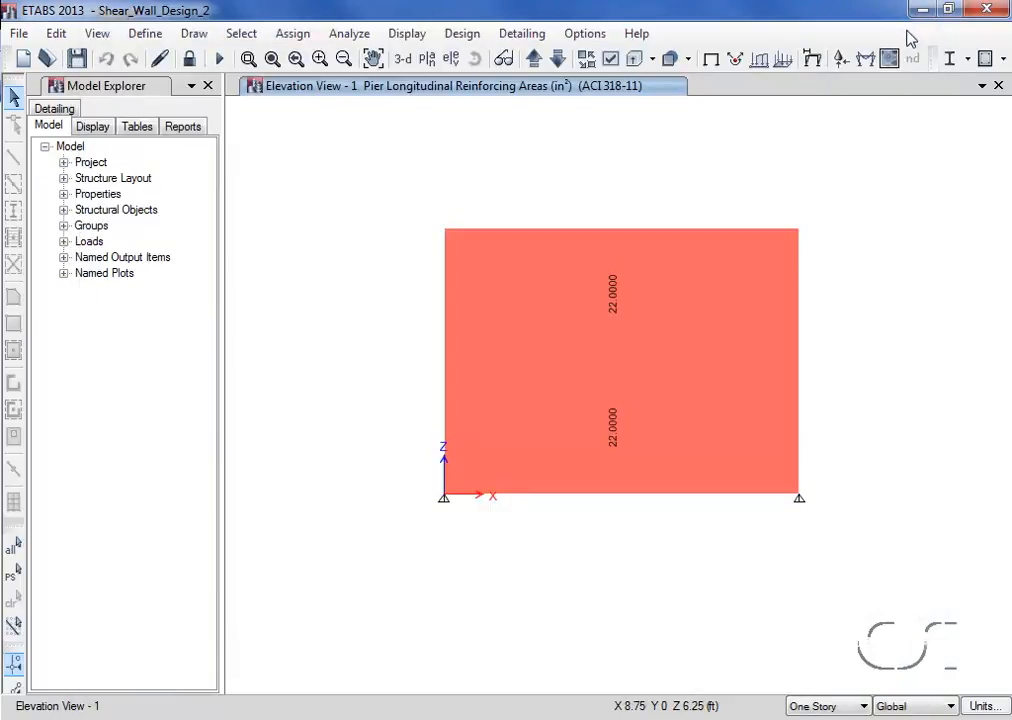
- Display the Pier D/C Ratios design output on the wall elevation
click(464, 35)
mouse_move(481, 228)
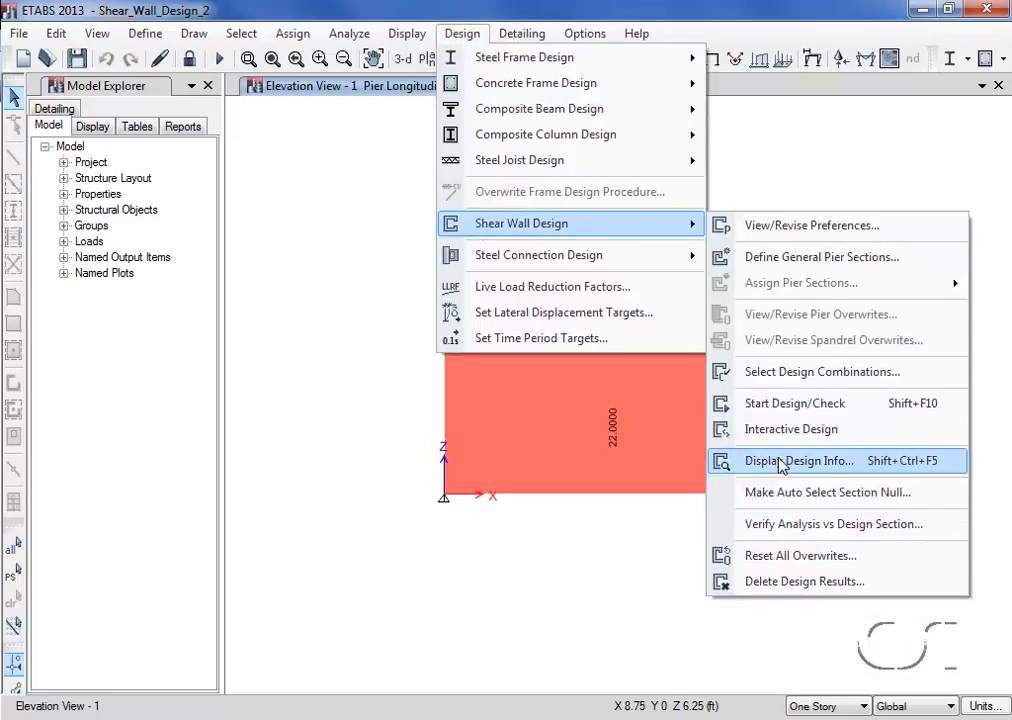
click(858, 466)
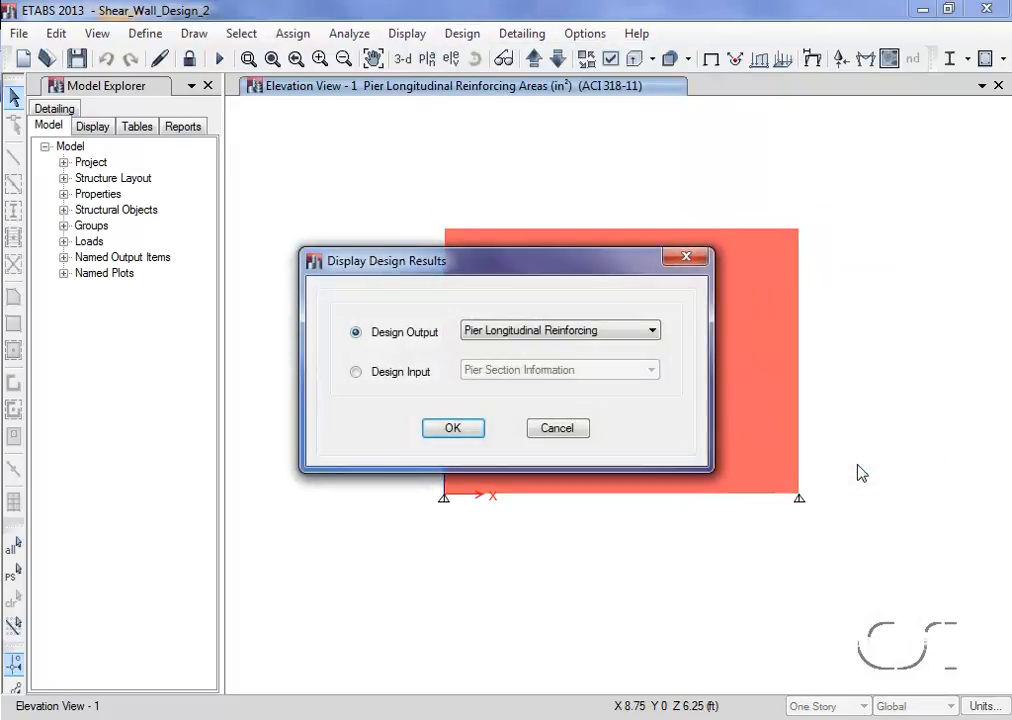
click(588, 338)
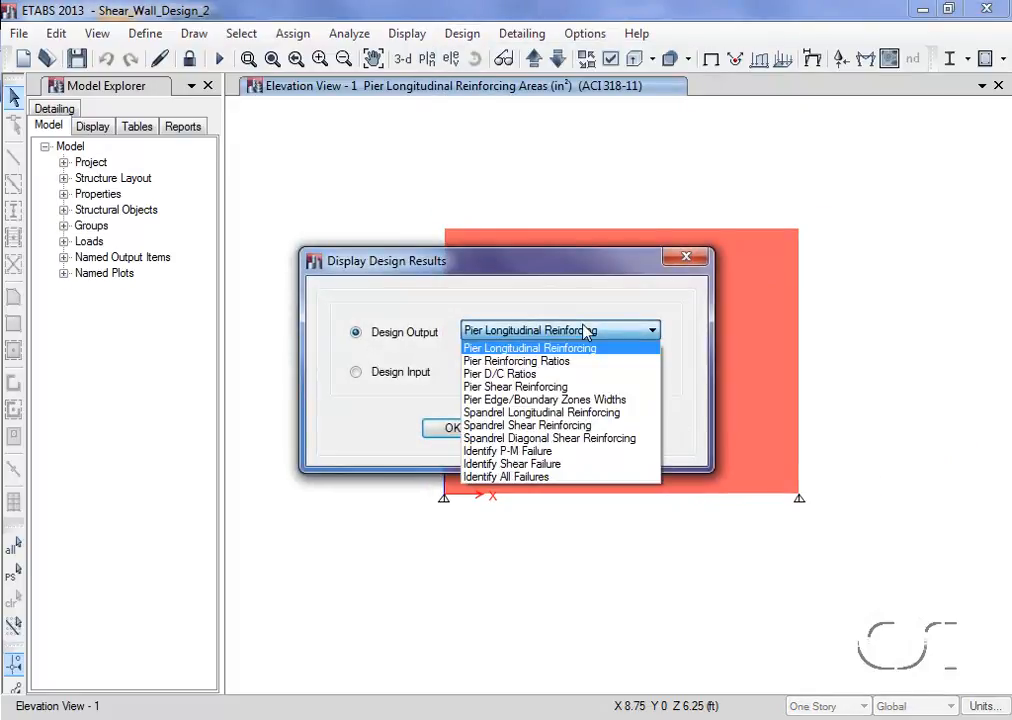
click(548, 375)
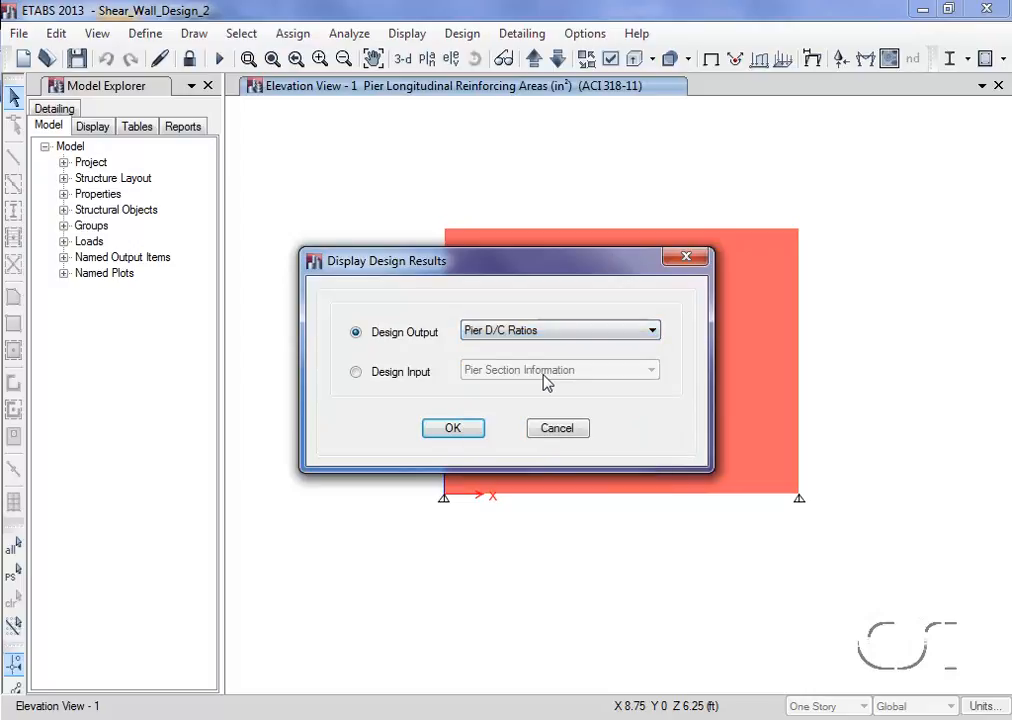
click(455, 428)
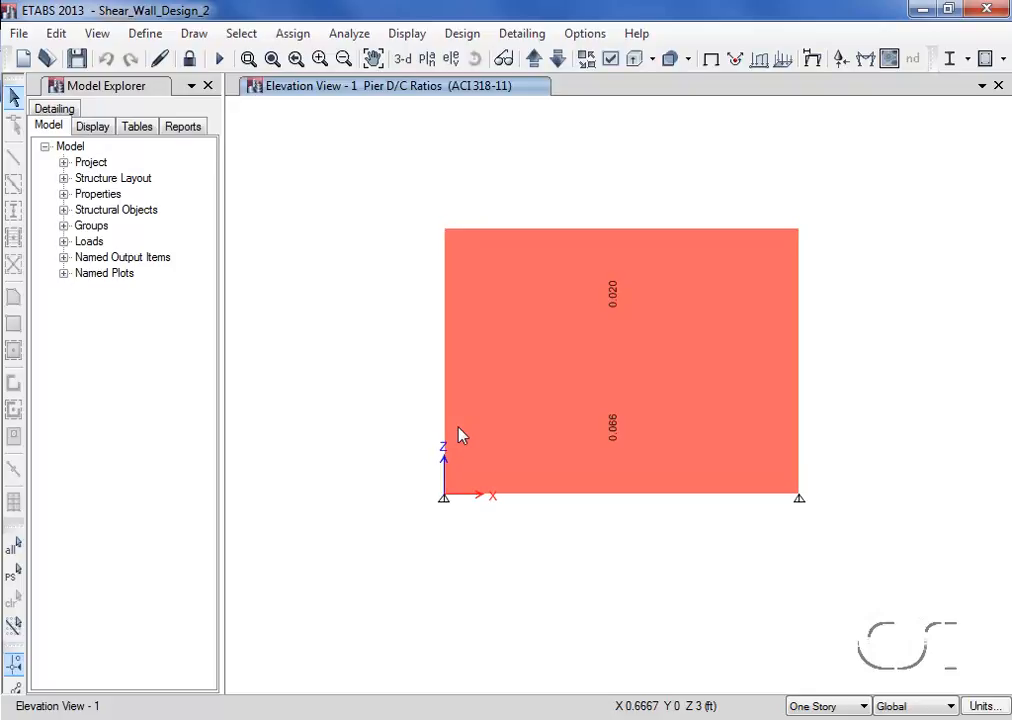
- Add a general pier section based on the existing wall pier P1 at Story1 and open it in Section Designer
click(468, 34)
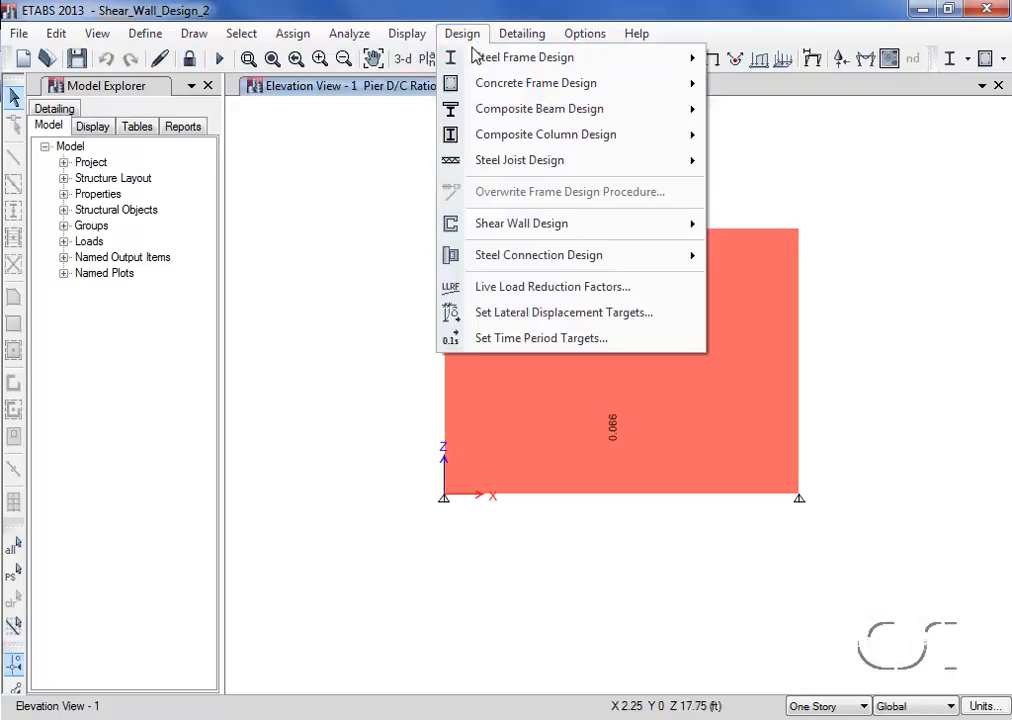
mouse_move(517, 224)
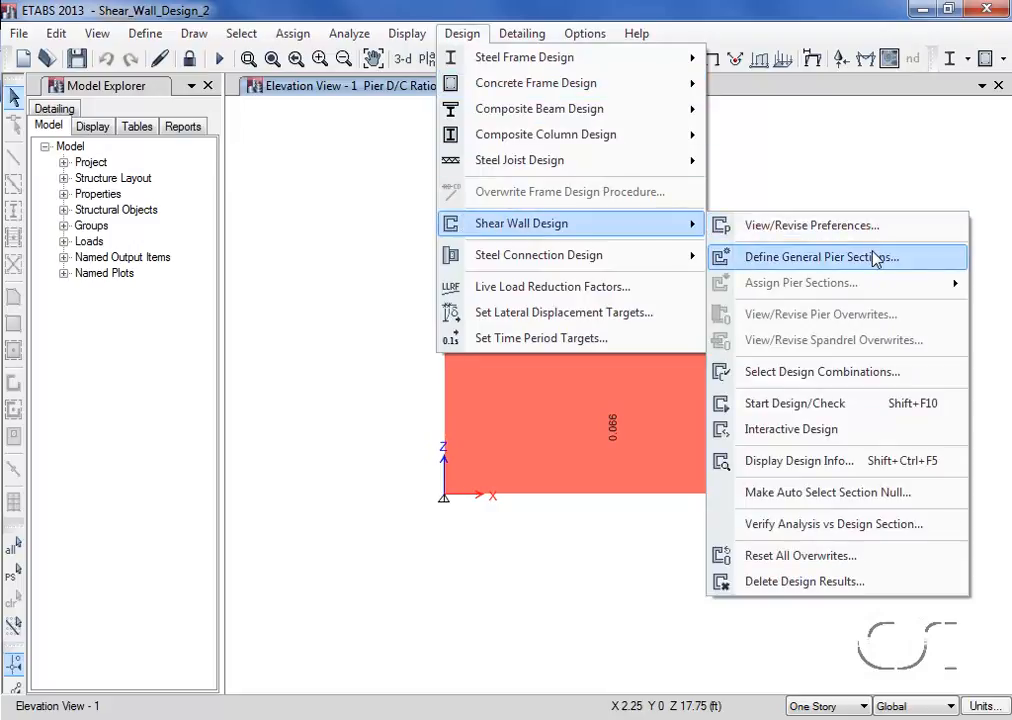
click(820, 258)
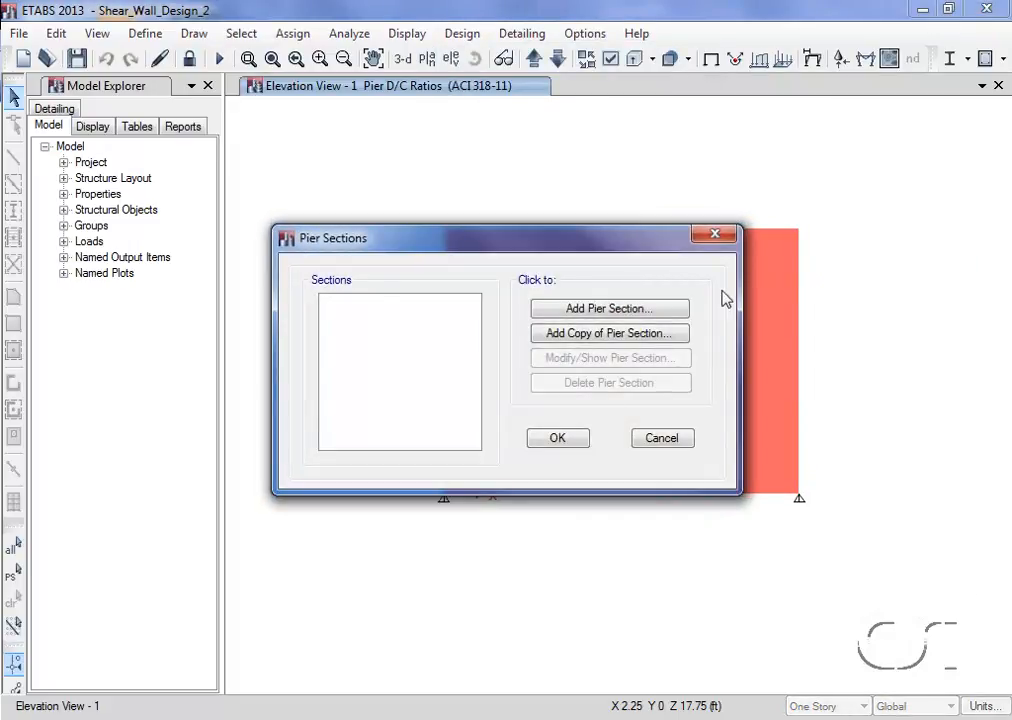
click(636, 310)
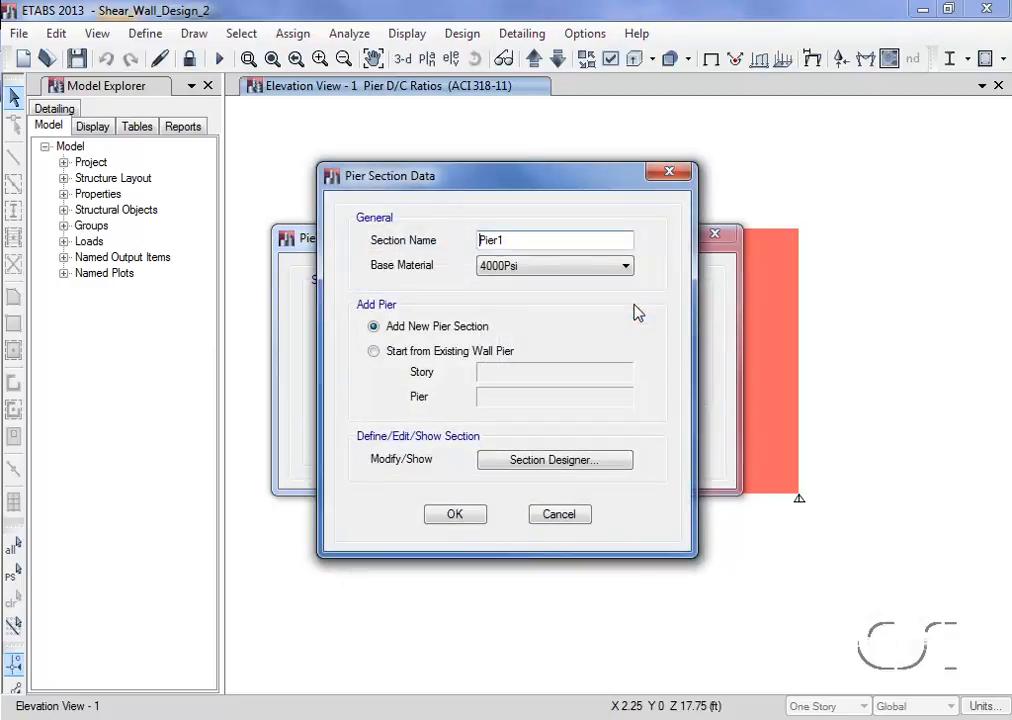
click(374, 353)
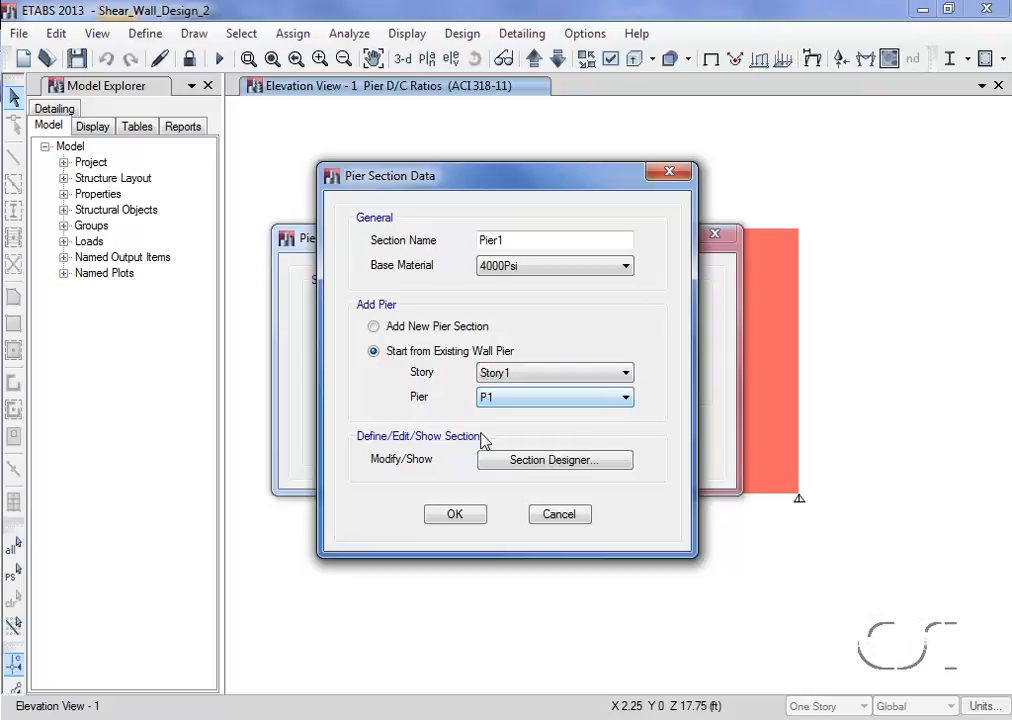
click(547, 462)
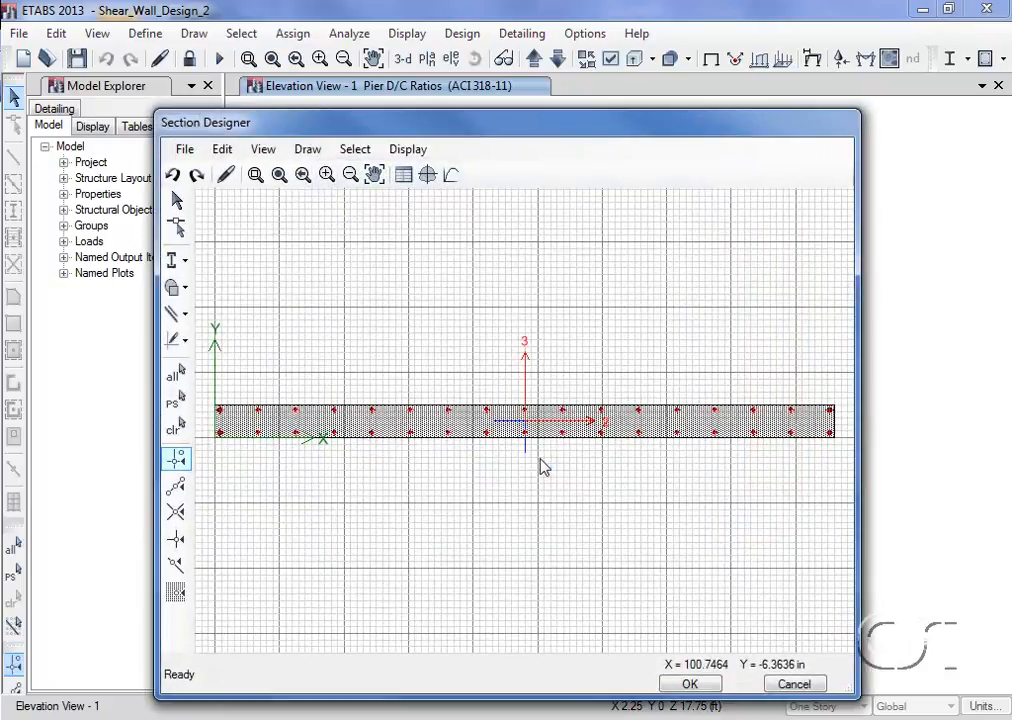
- Set the reinforcing along the section's upper long edge to #6 bars at 10 in maximum spacing and save the pier section
right_click(412, 413)
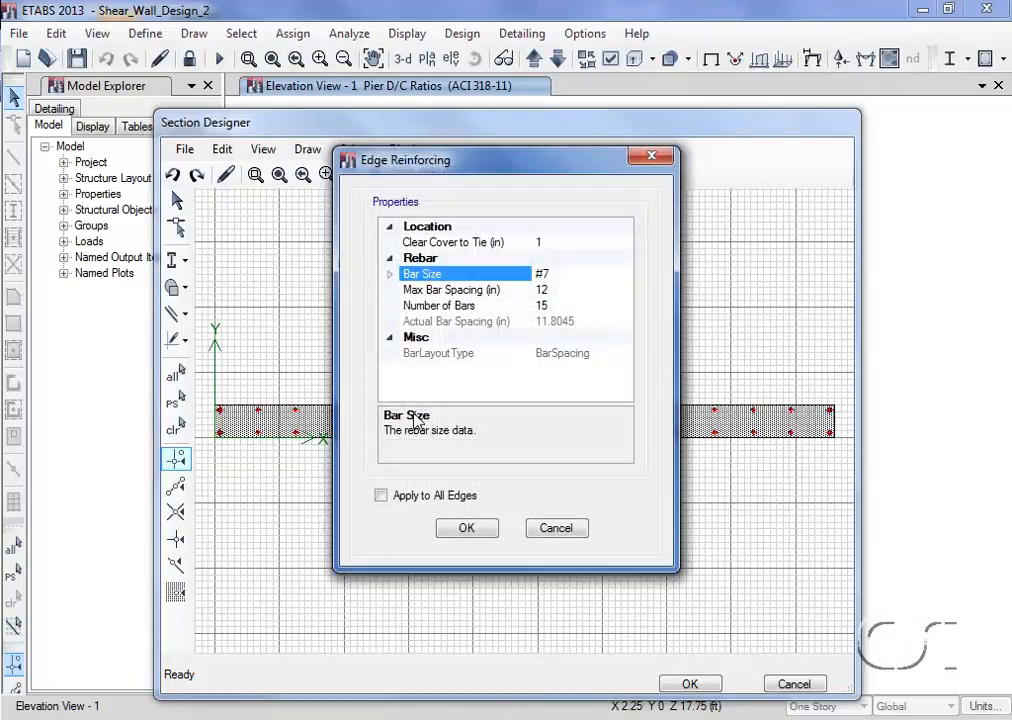
click(556, 274)
double_click(559, 273)
text(#6)
click(538, 290)
drag(552, 290, 542, 290)
text(0)
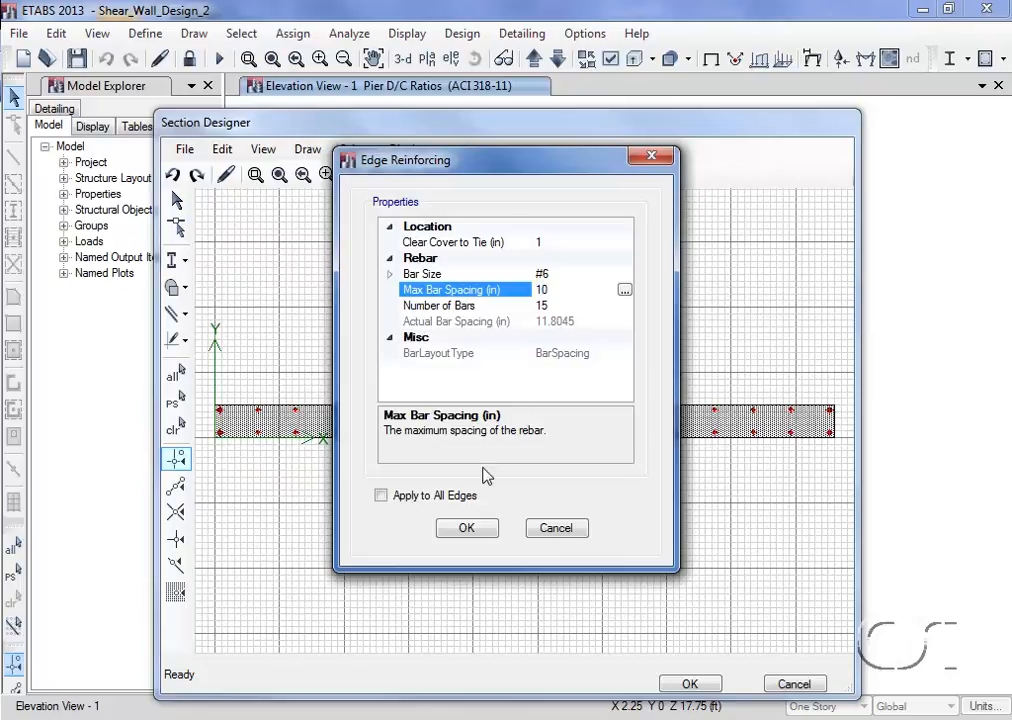
click(467, 529)
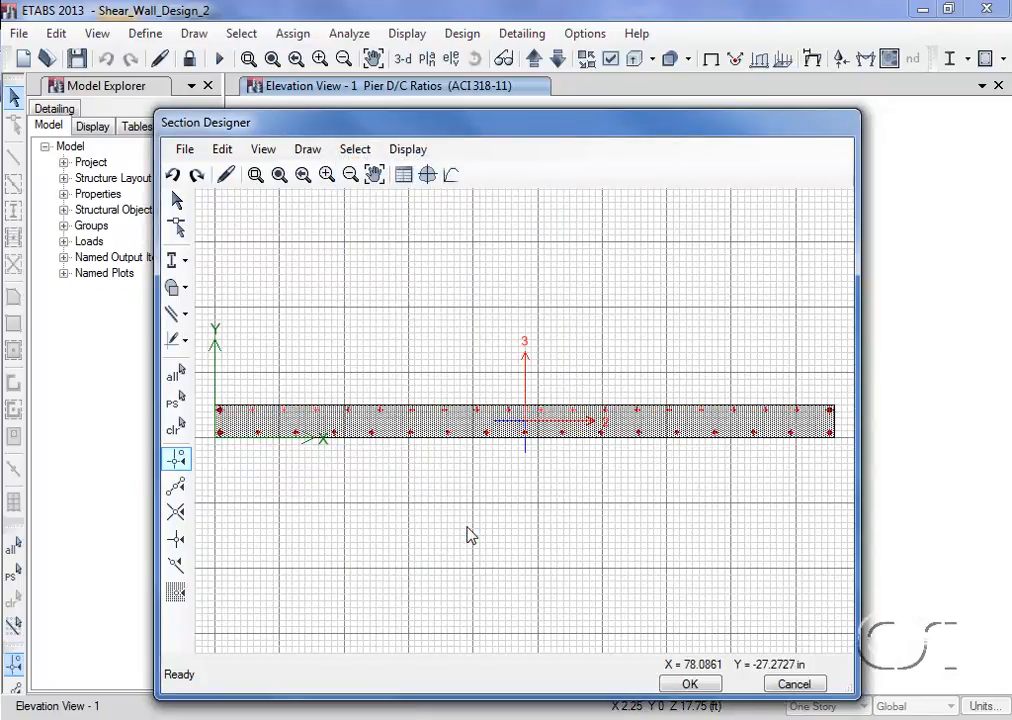
click(686, 684)
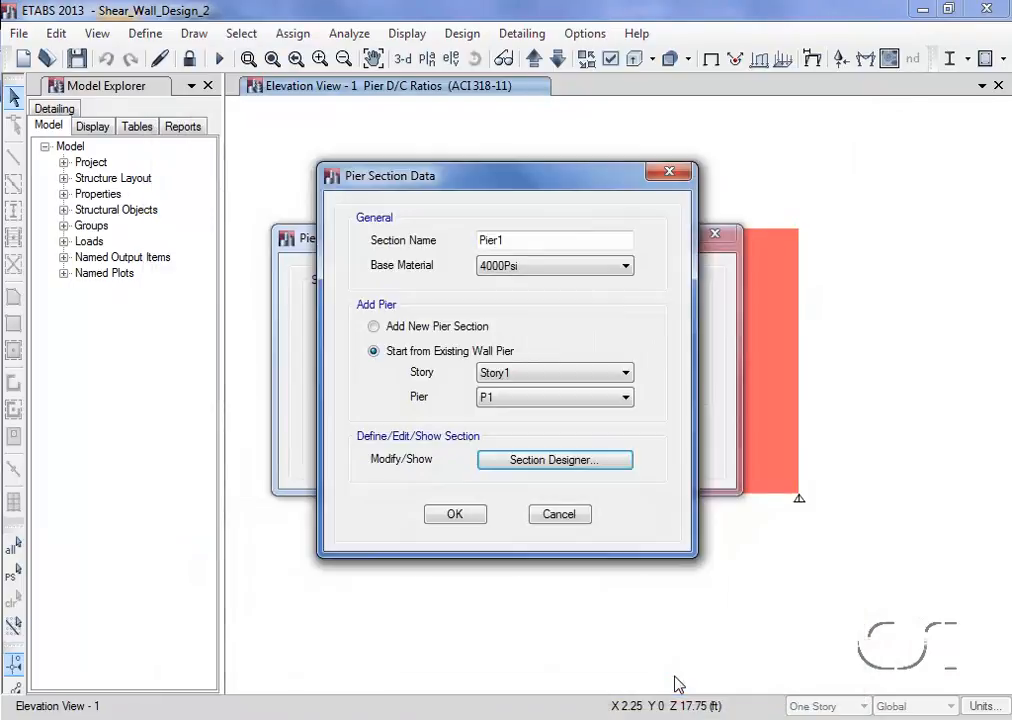
click(455, 515)
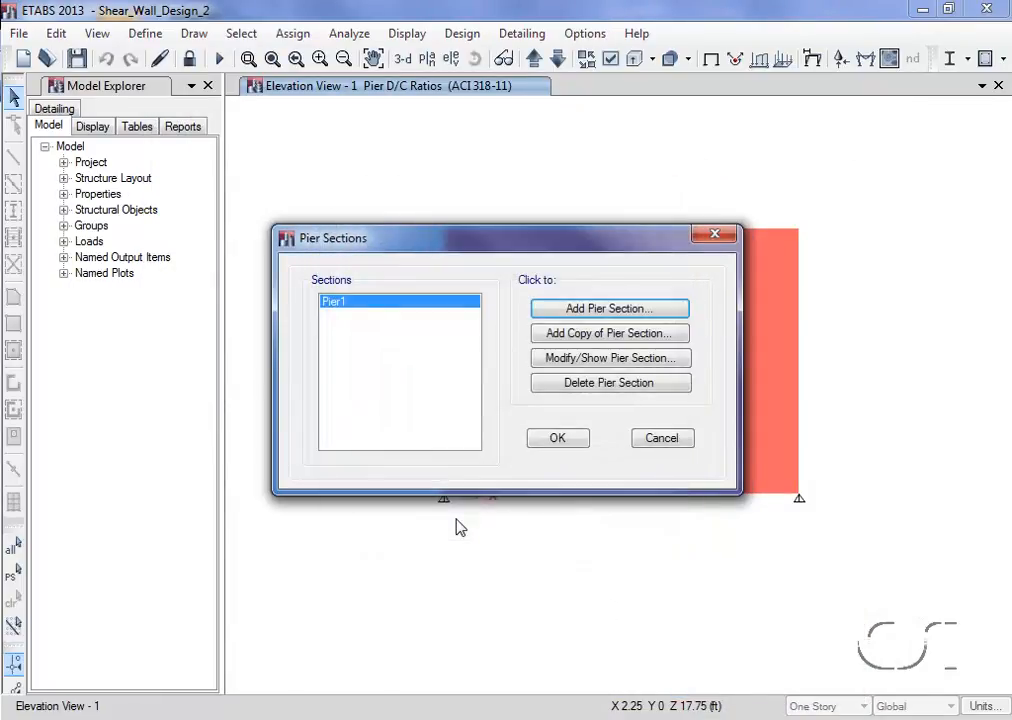
click(554, 445)
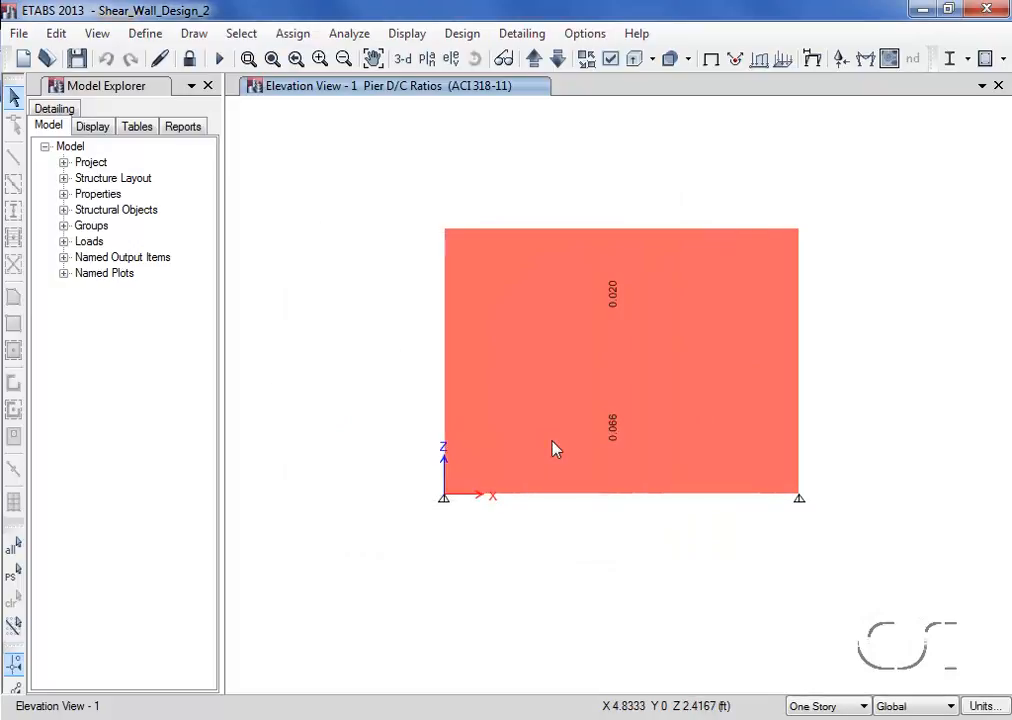
- Assign general reinforcing to the wall pier with section Pier1 at both bottom and top and Reinforcement to be Checked
click(571, 348)
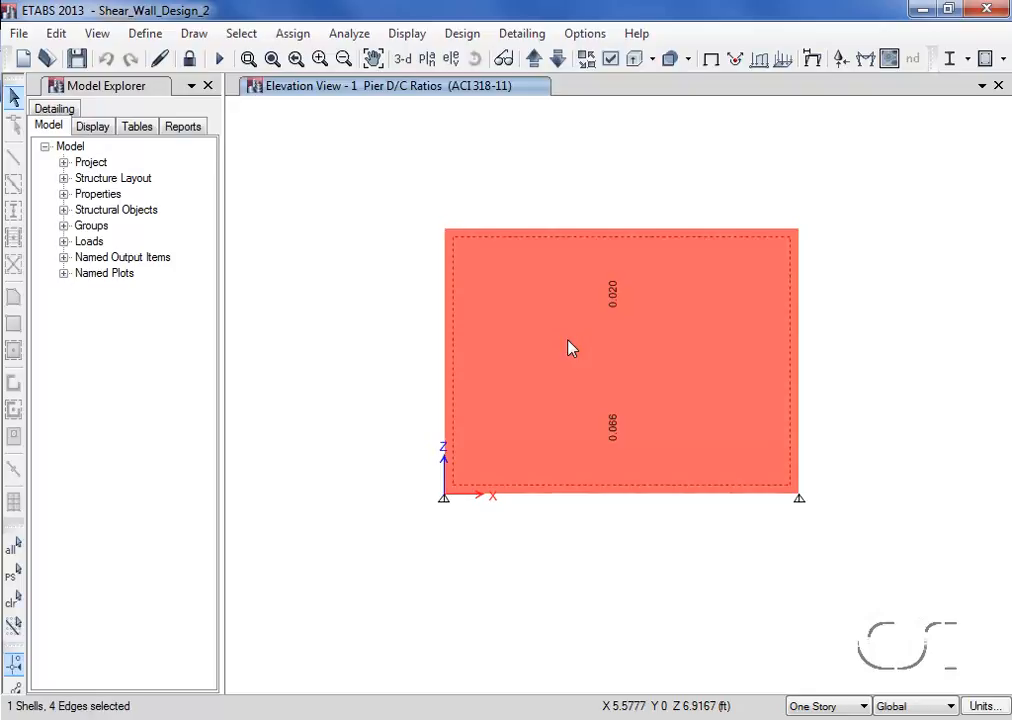
click(470, 36)
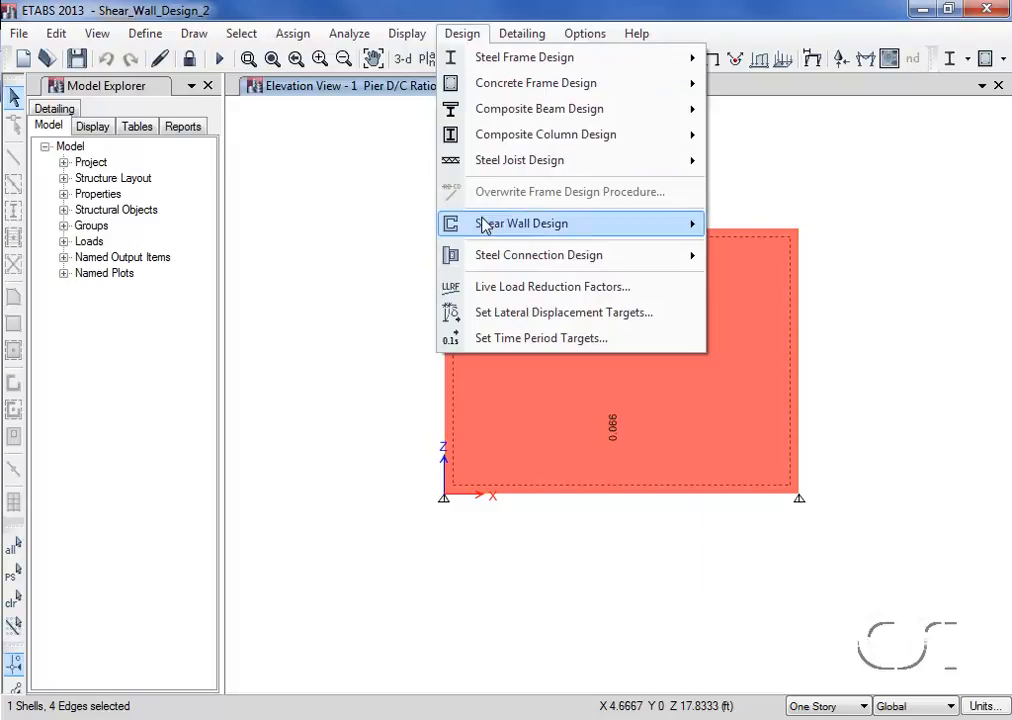
mouse_move(487, 224)
mouse_move(752, 287)
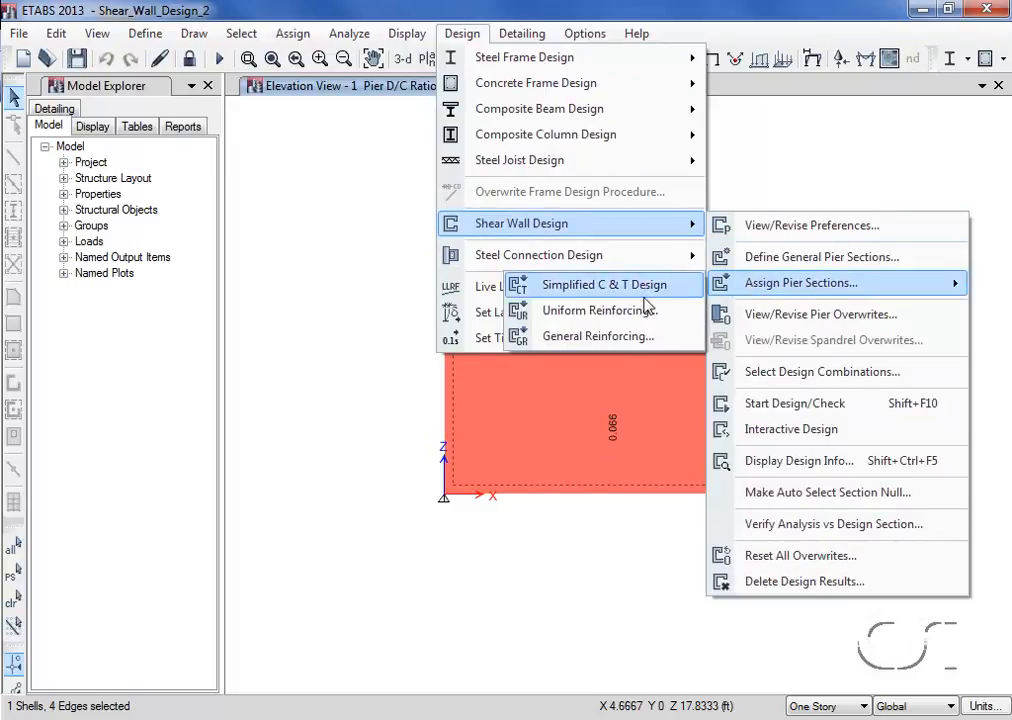
click(600, 337)
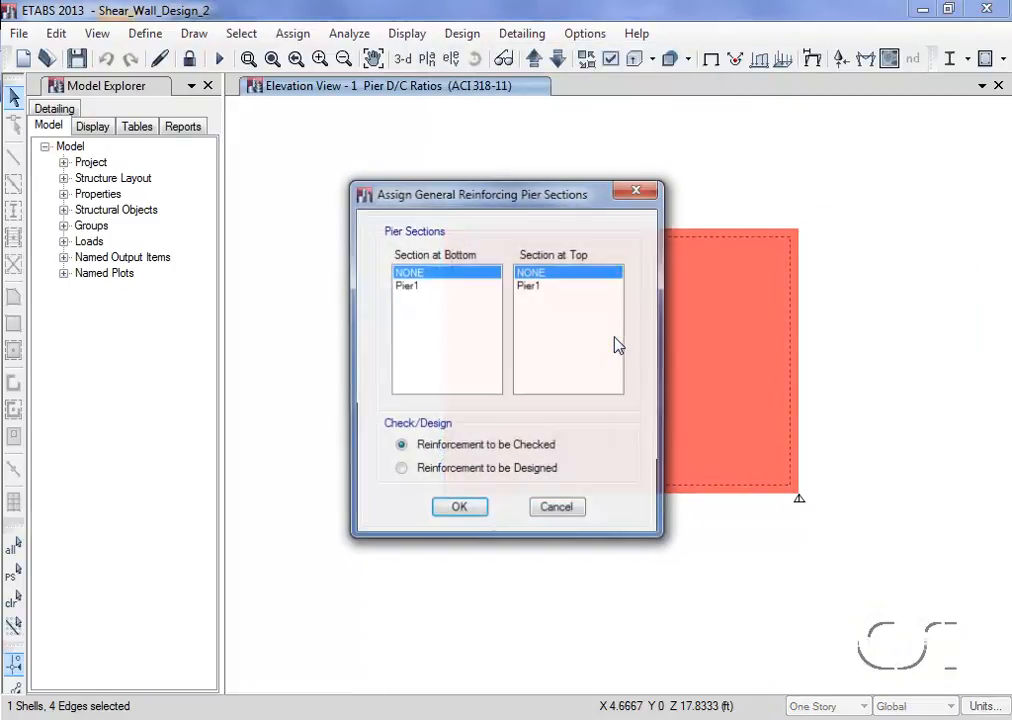
click(418, 287)
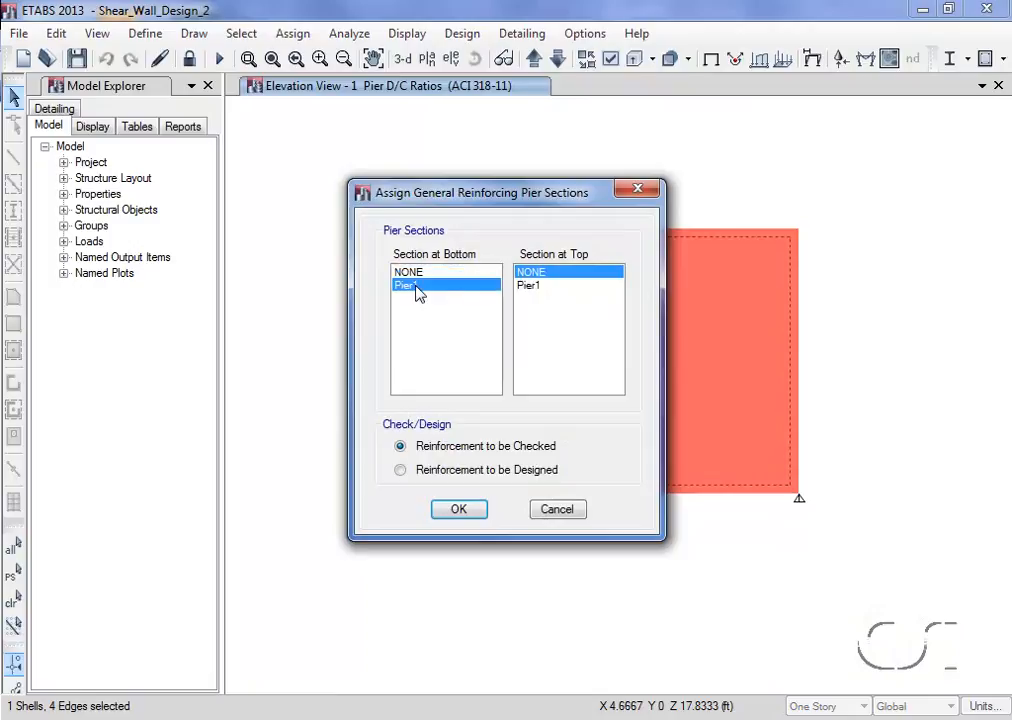
click(536, 287)
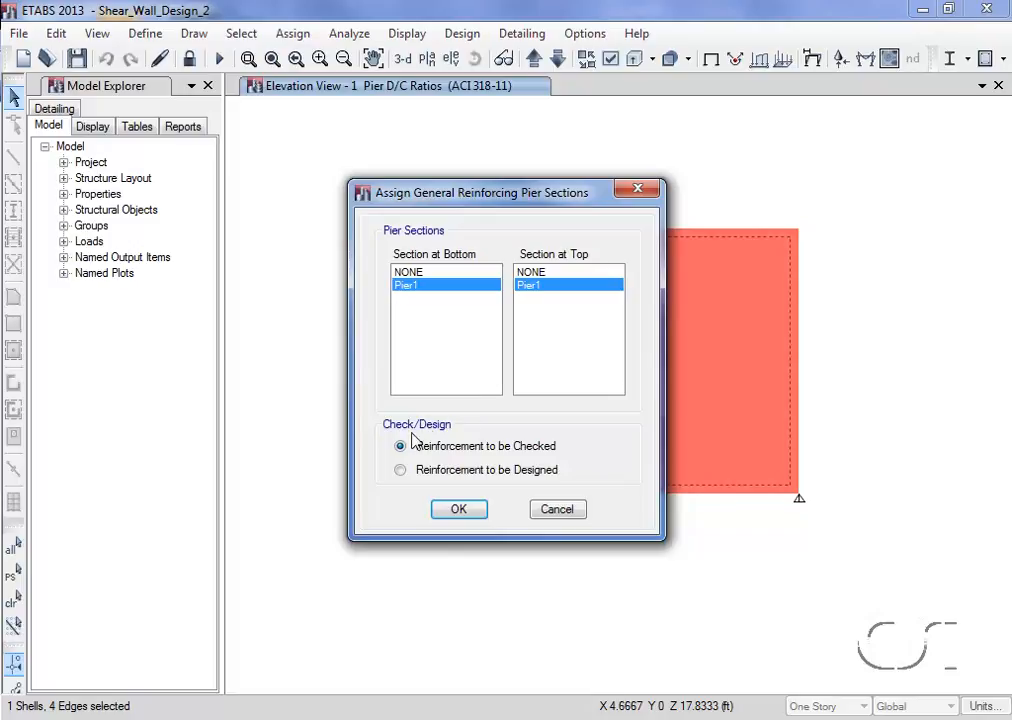
click(457, 511)
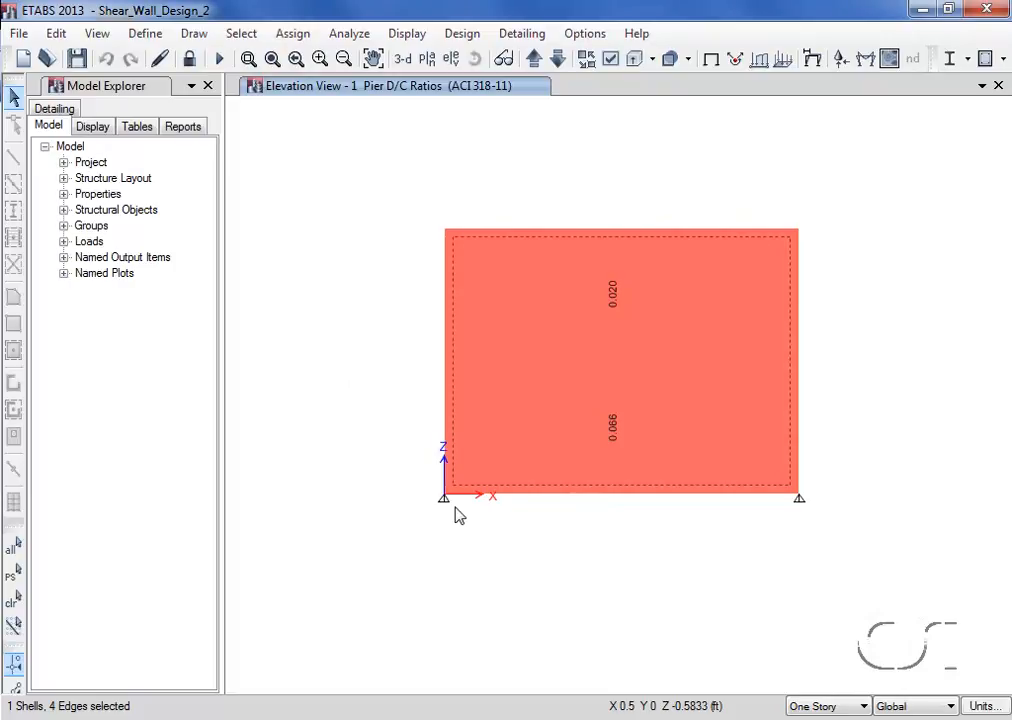
- Review the wall's pier design overwrites for the General Reinforcing section type
click(477, 36)
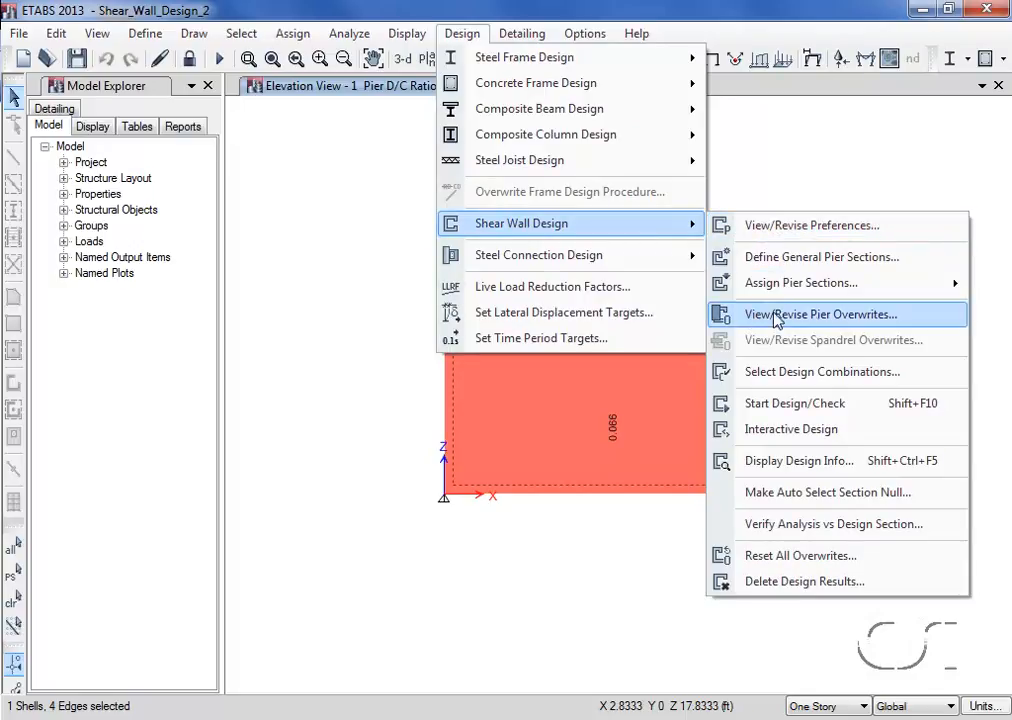
click(812, 314)
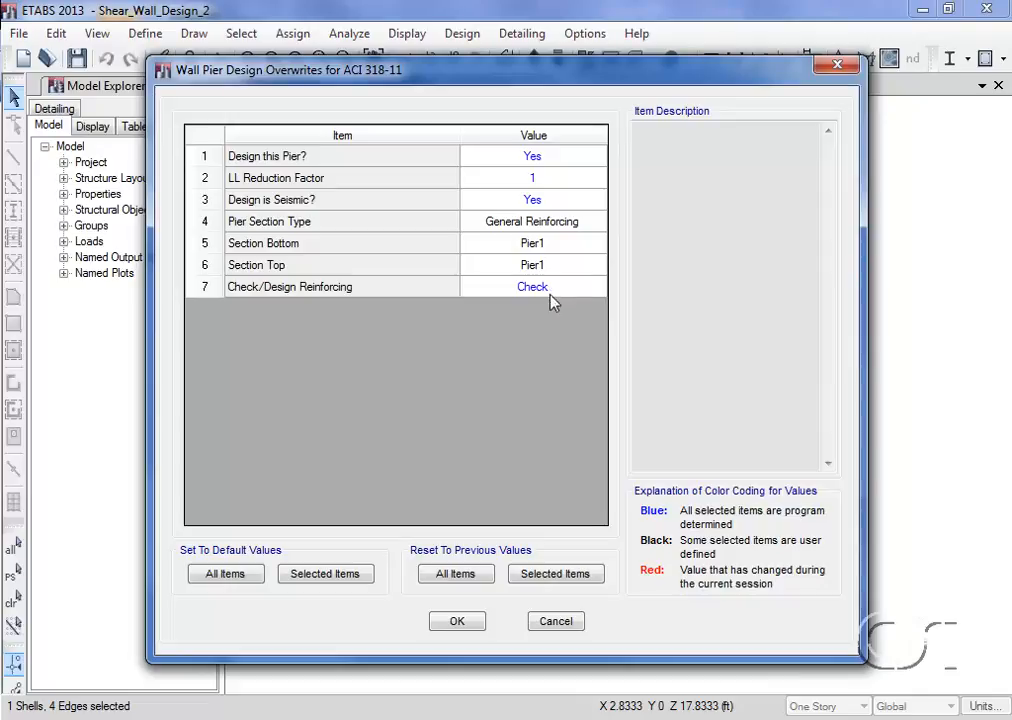
click(455, 622)
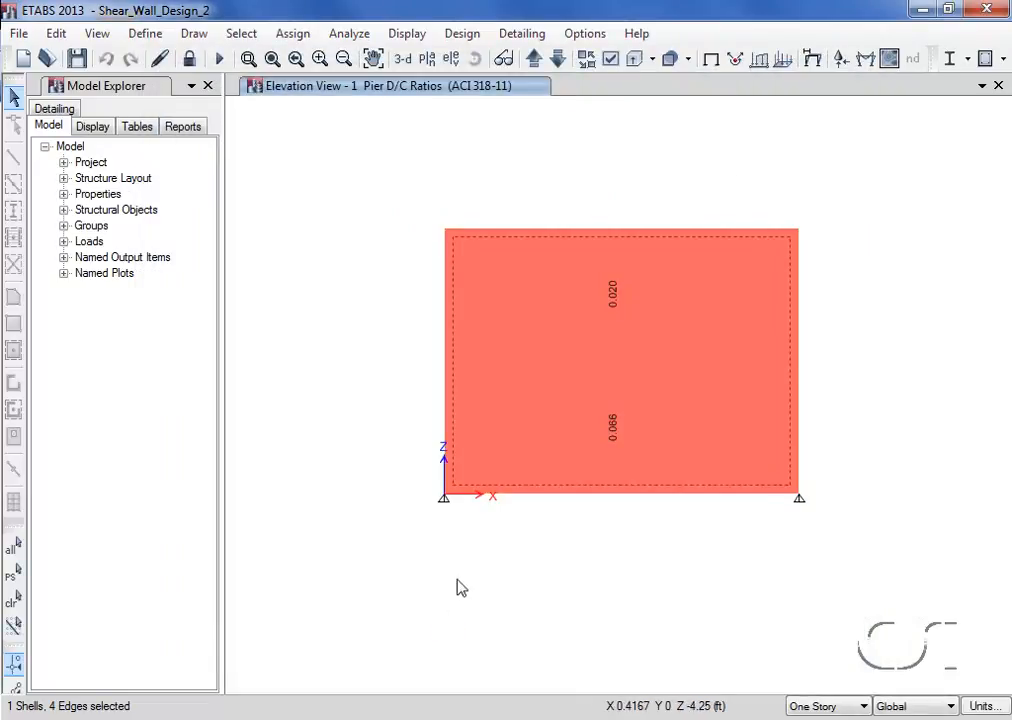
- Run the shear wall design check with the general reinforcing section and review the design details report of pier P1
click(462, 33)
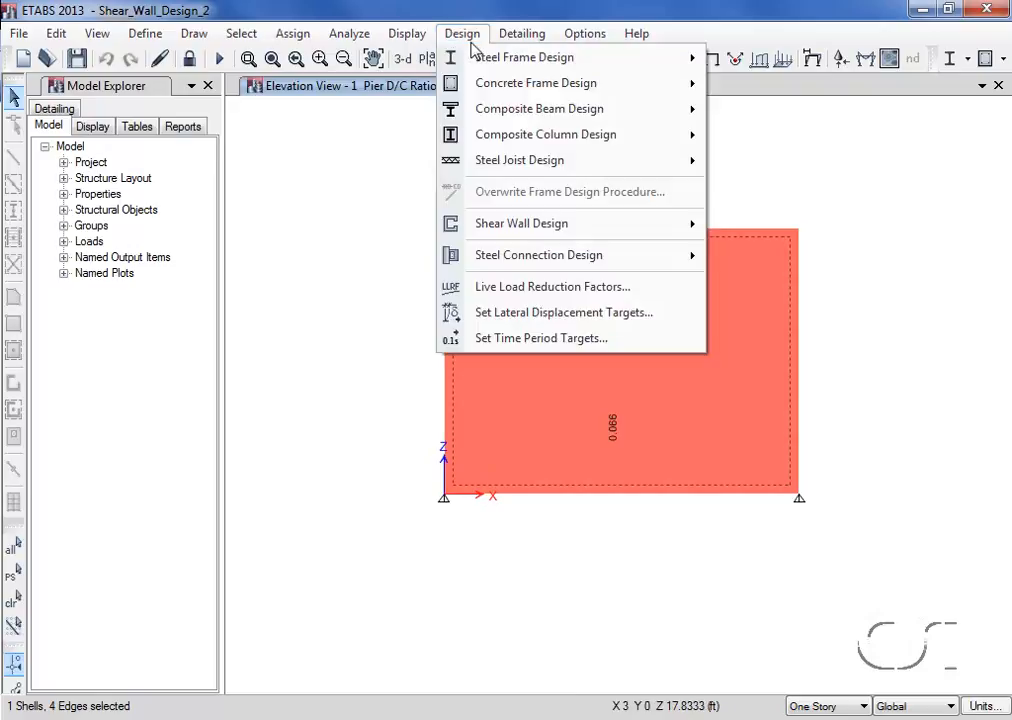
mouse_move(600, 223)
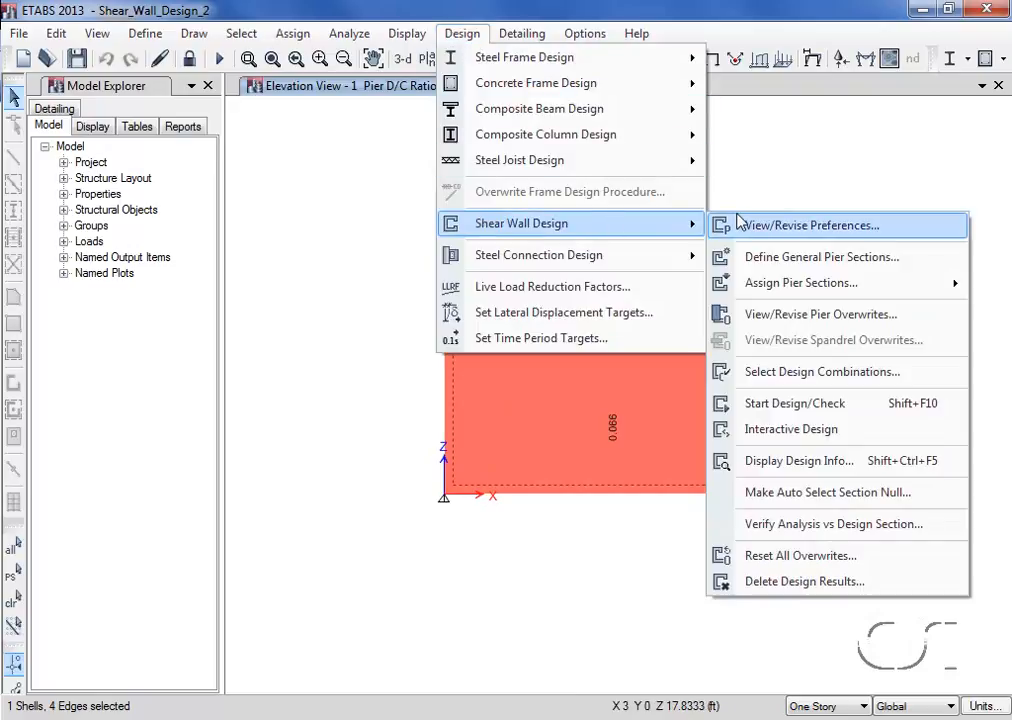
click(815, 404)
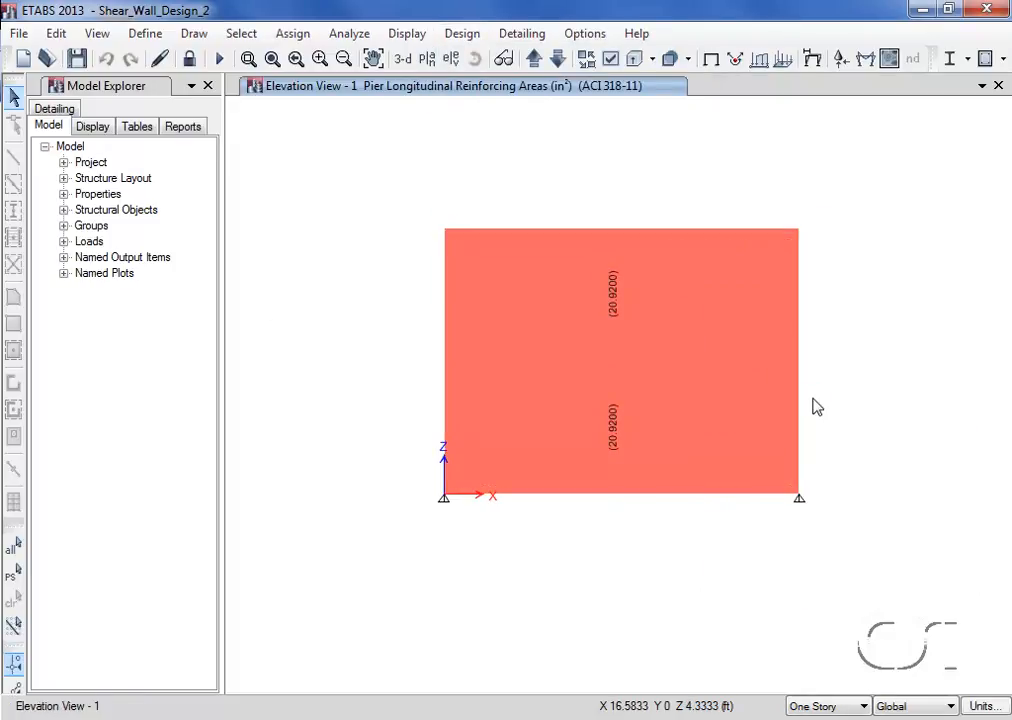
right_click(634, 376)
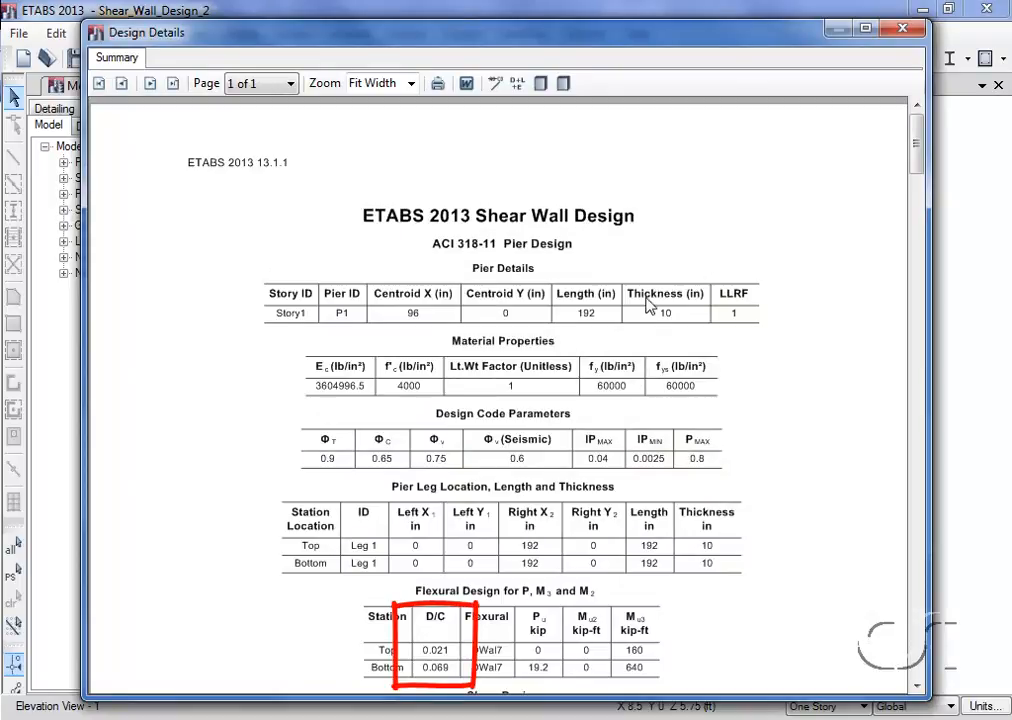
click(904, 29)
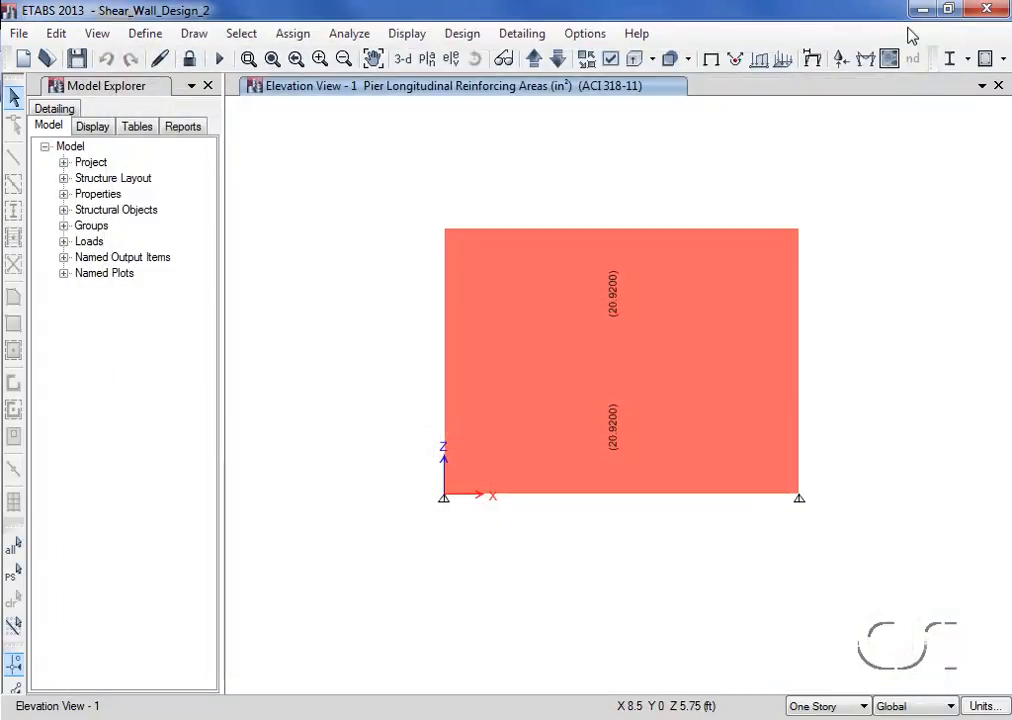
- Assign general reinforcing section Pier1 at the wall pier's bottom and top with Reinforcement to be Designed, and run the shear wall design
click(636, 347)
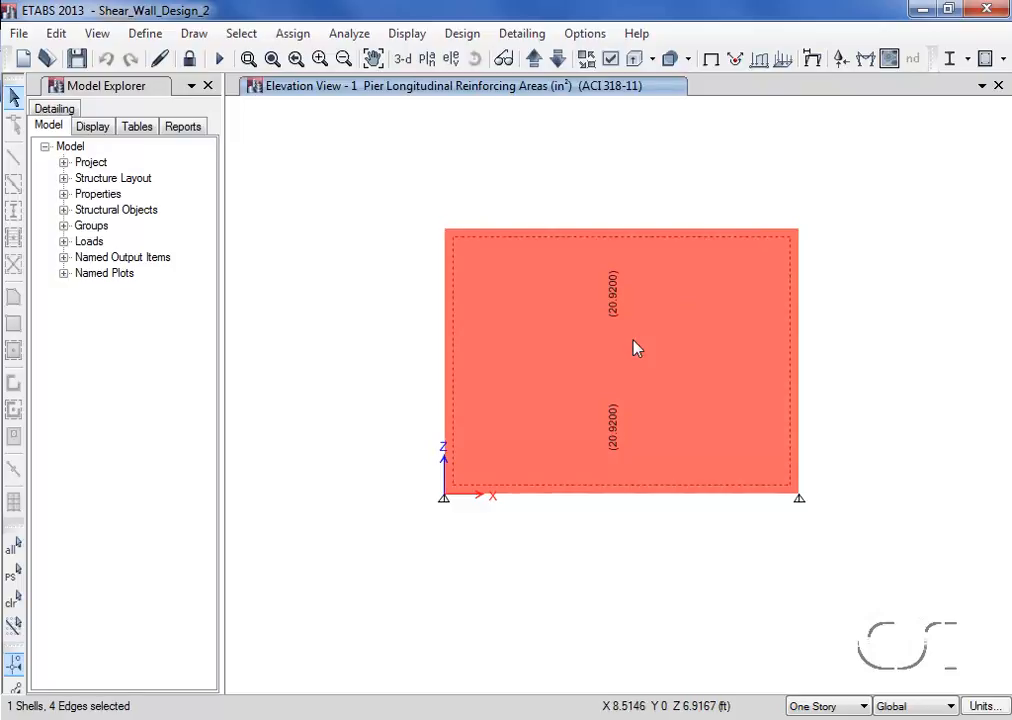
click(487, 35)
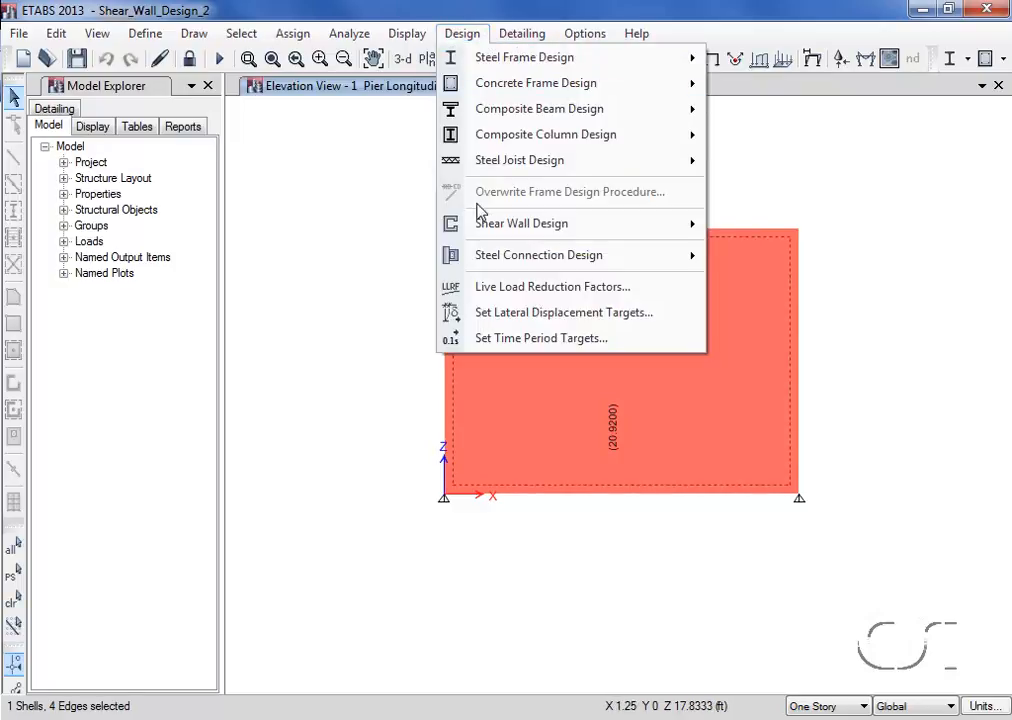
mouse_move(481, 230)
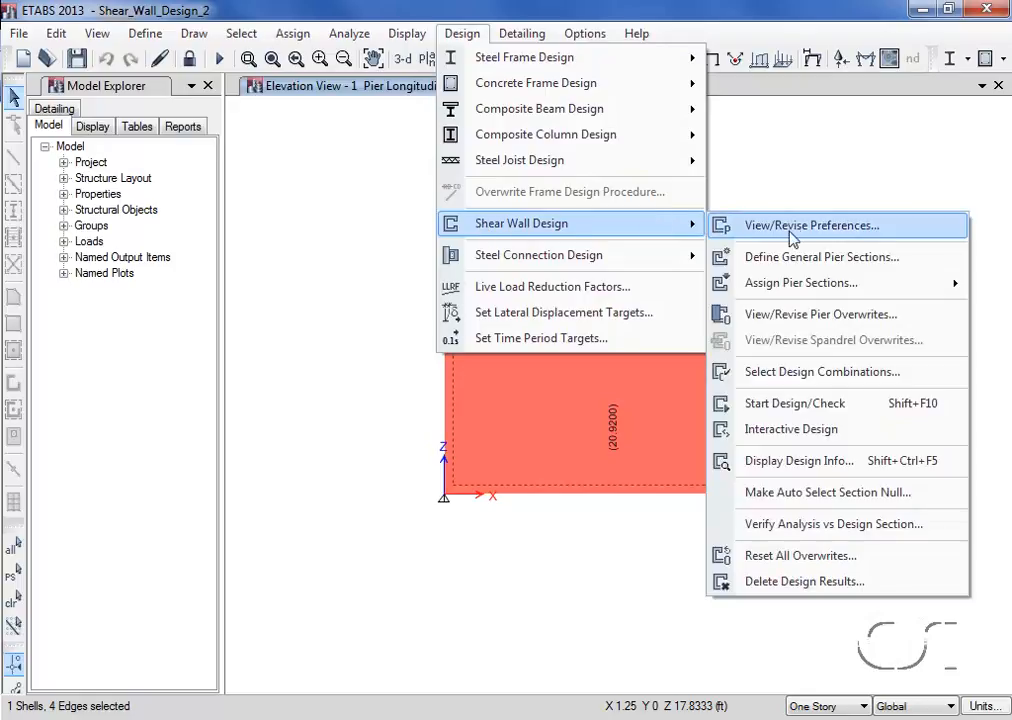
mouse_move(790, 283)
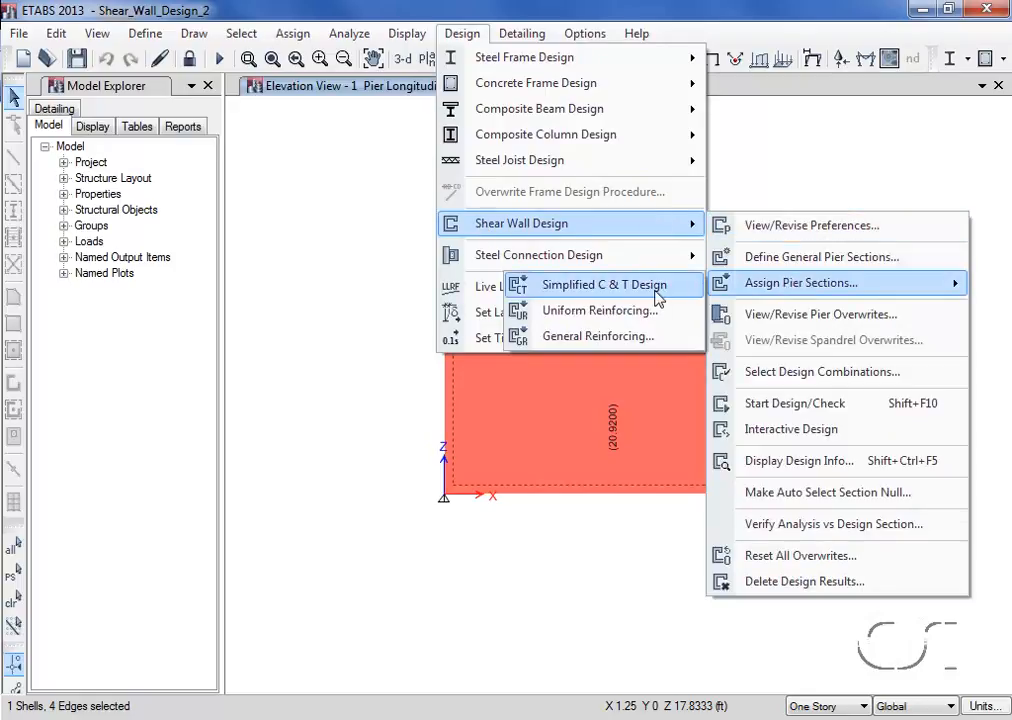
click(594, 340)
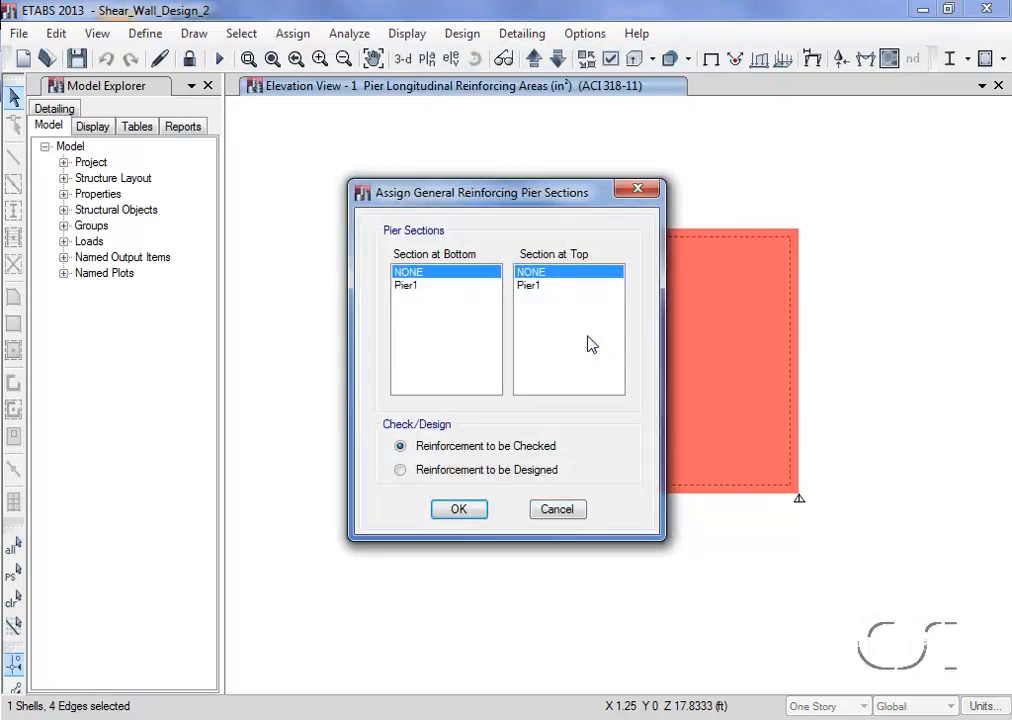
click(403, 471)
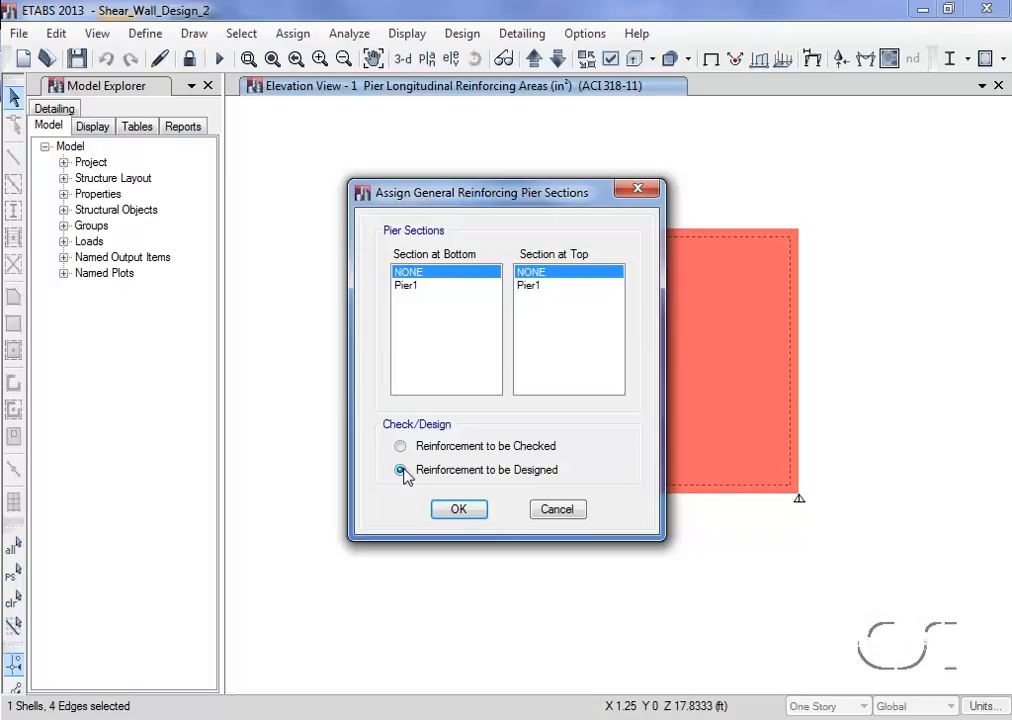
click(403, 287)
click(527, 287)
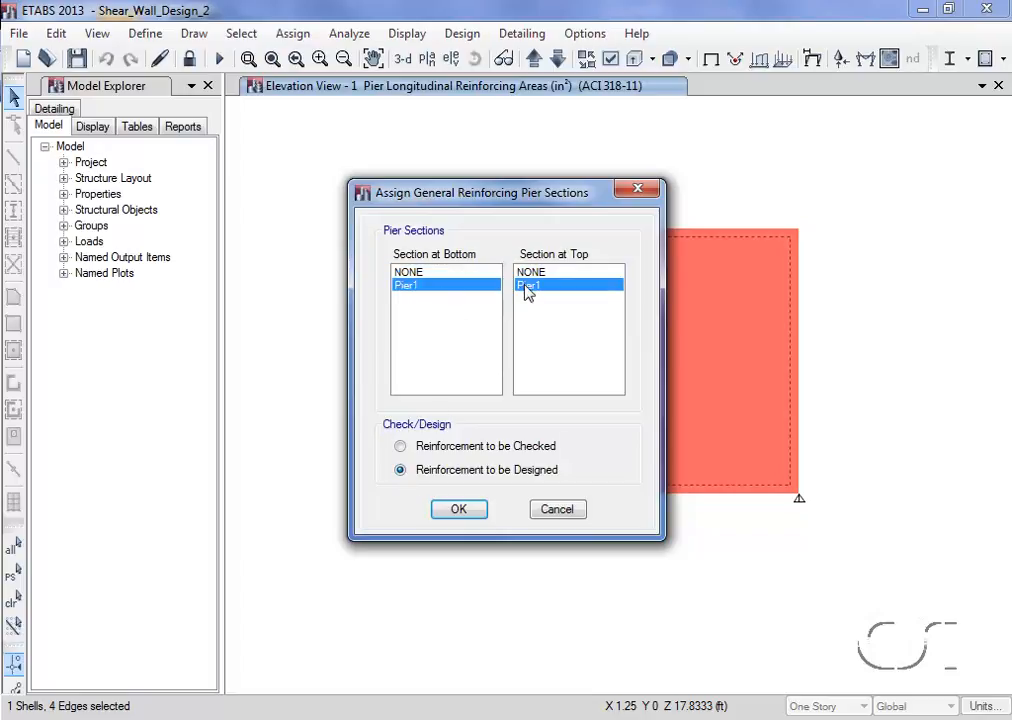
click(458, 511)
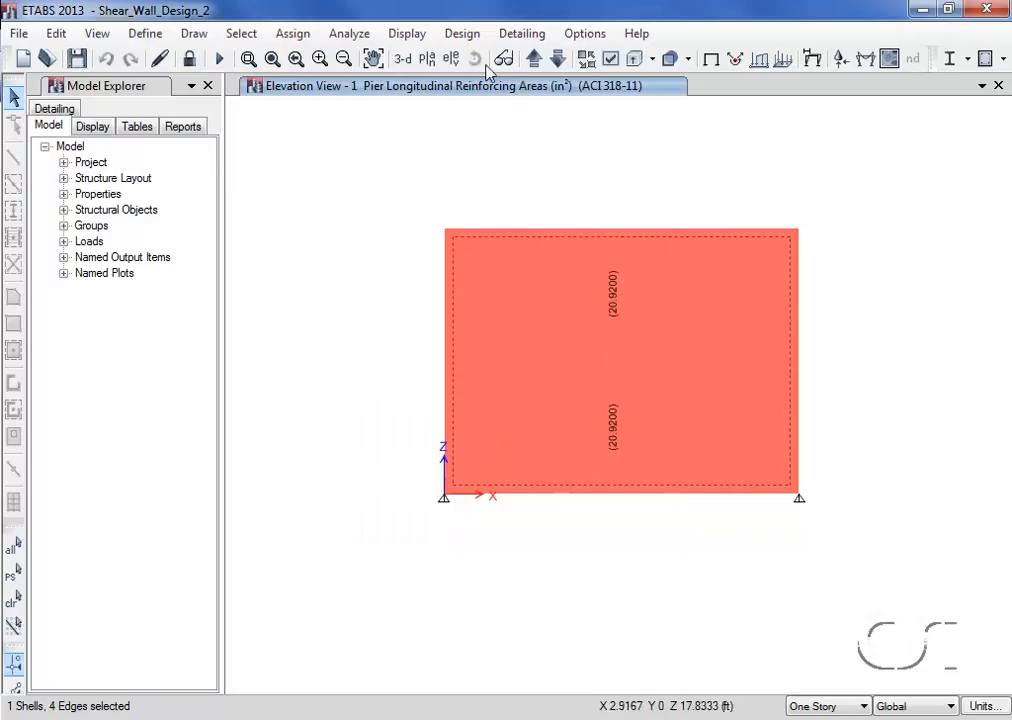
click(462, 33)
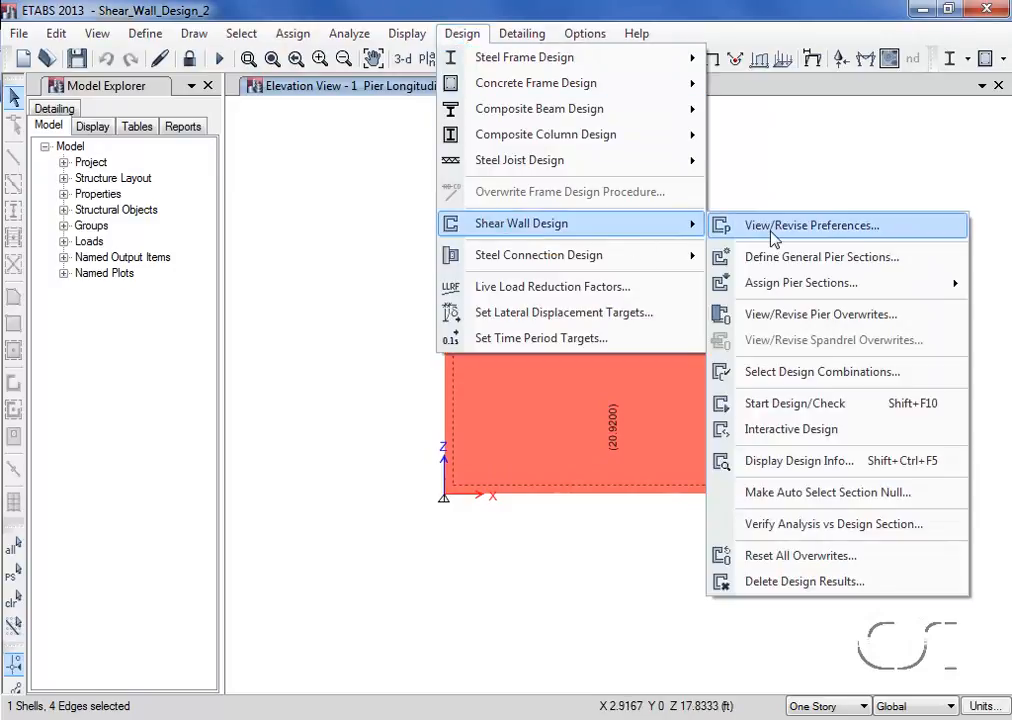
click(765, 408)
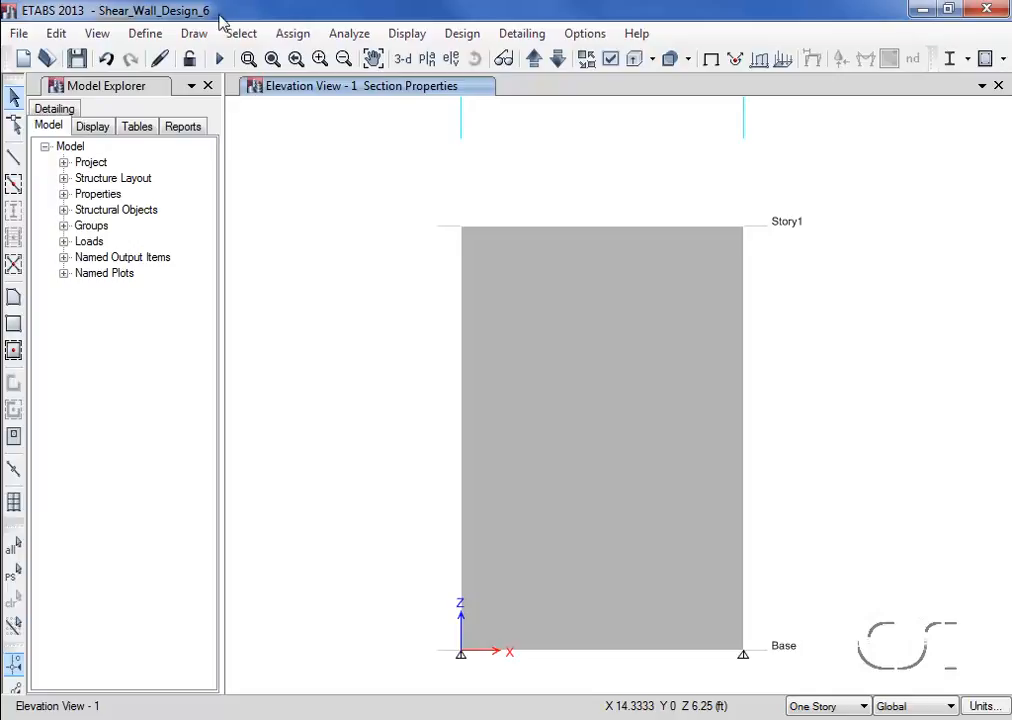
- Create a new wall property named Auto_Select with the property type Auto Select List
click(152, 35)
mouse_move(140, 86)
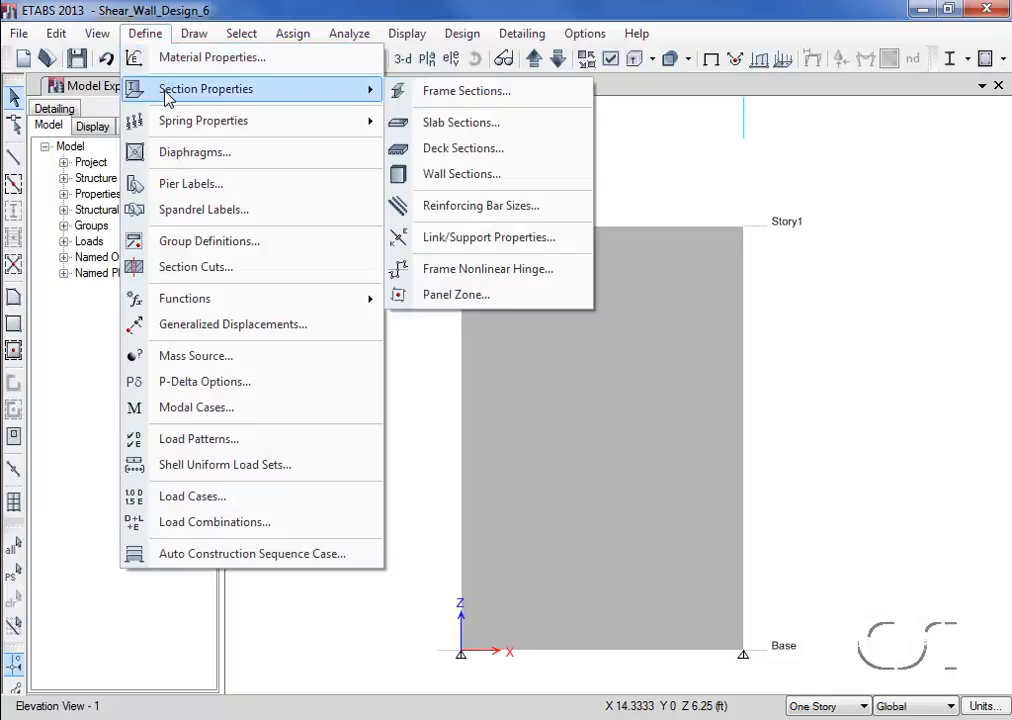
click(519, 181)
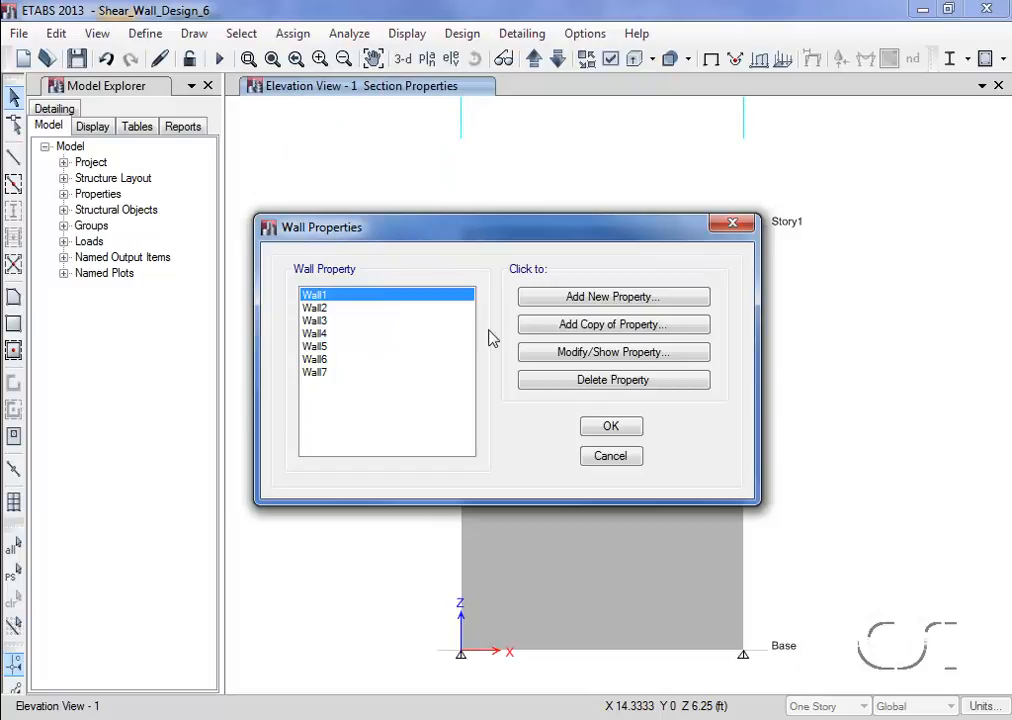
click(627, 297)
double_click(546, 238)
text(Aut)
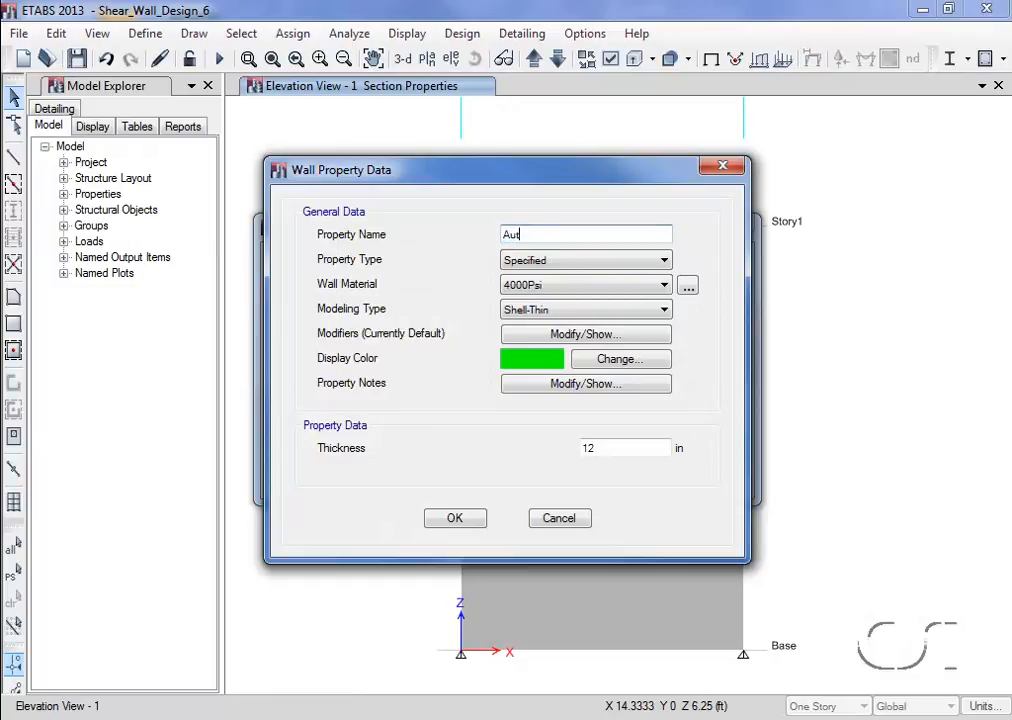
text(o_Select)
click(513, 260)
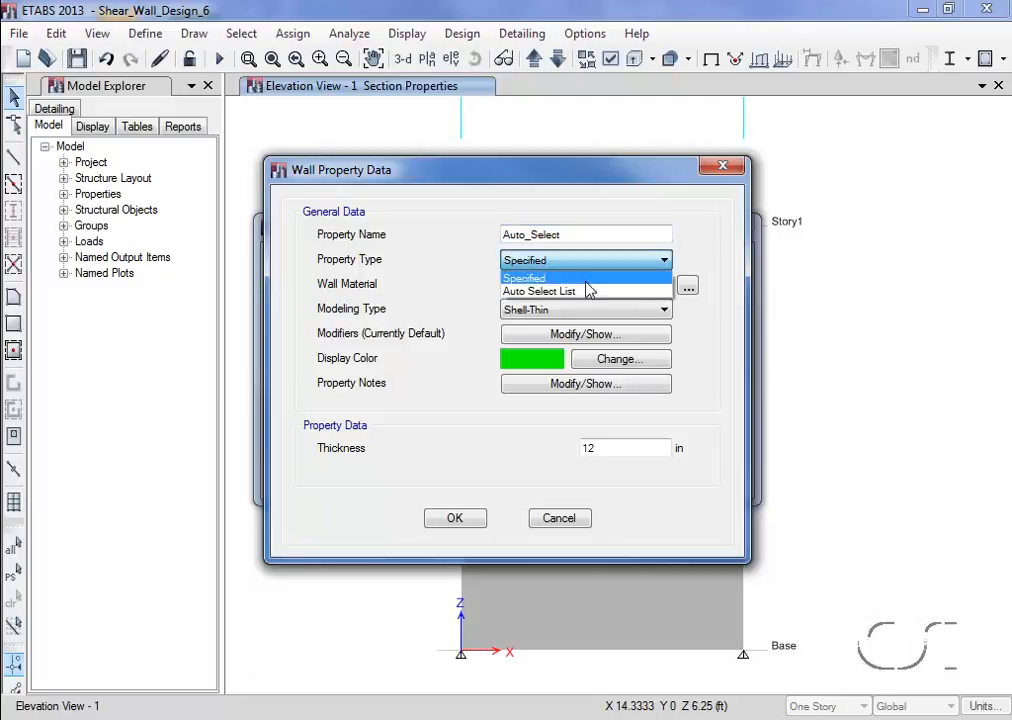
click(566, 292)
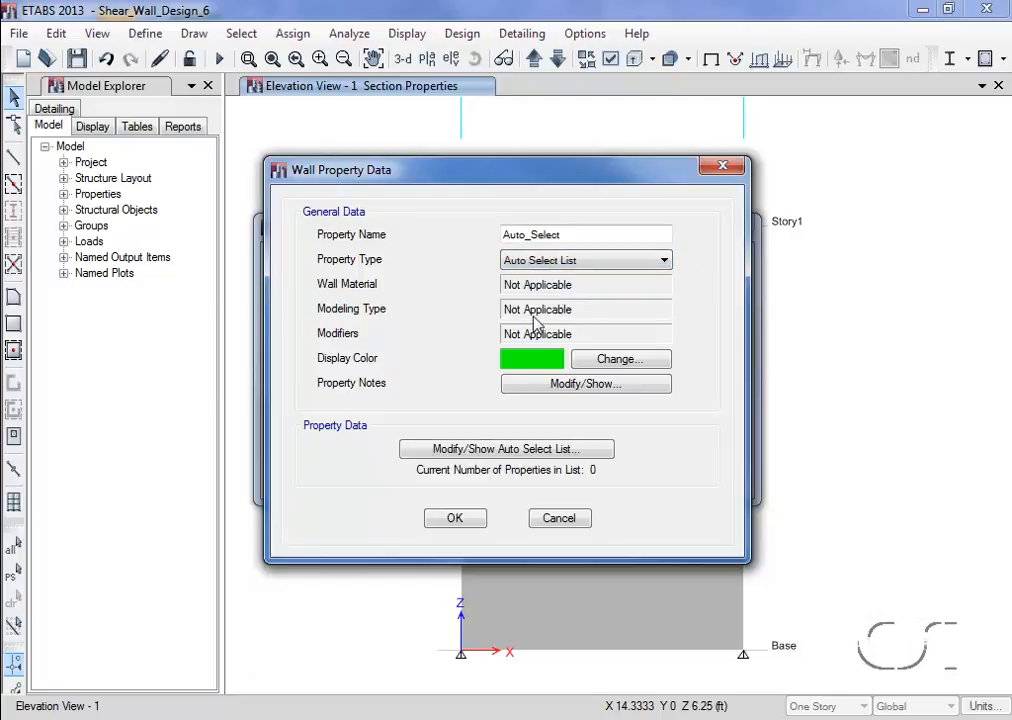
- Add Wall1 through Wall7 to the Auto_Select property's auto select list and save the wall property definitions
click(533, 451)
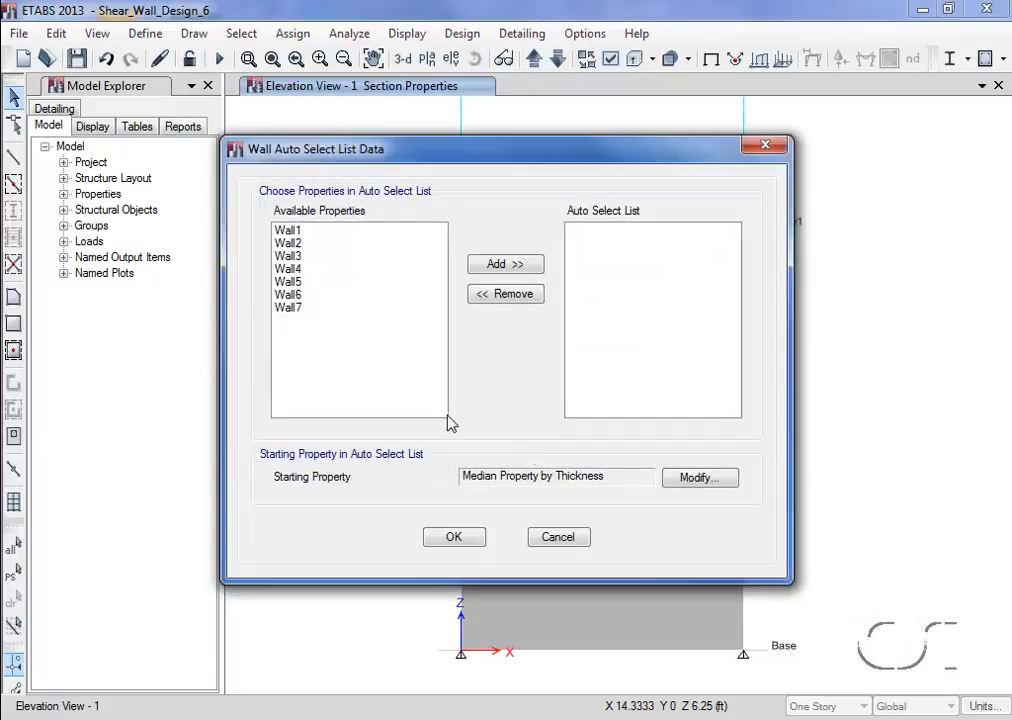
click(289, 231)
shift+click(289, 308)
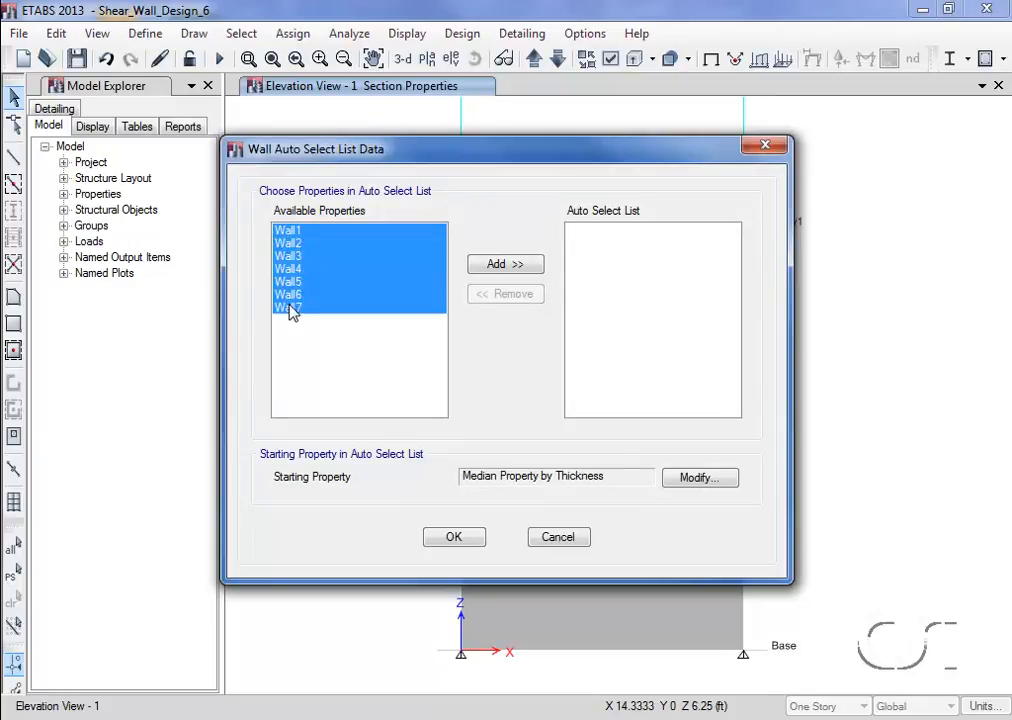
click(502, 265)
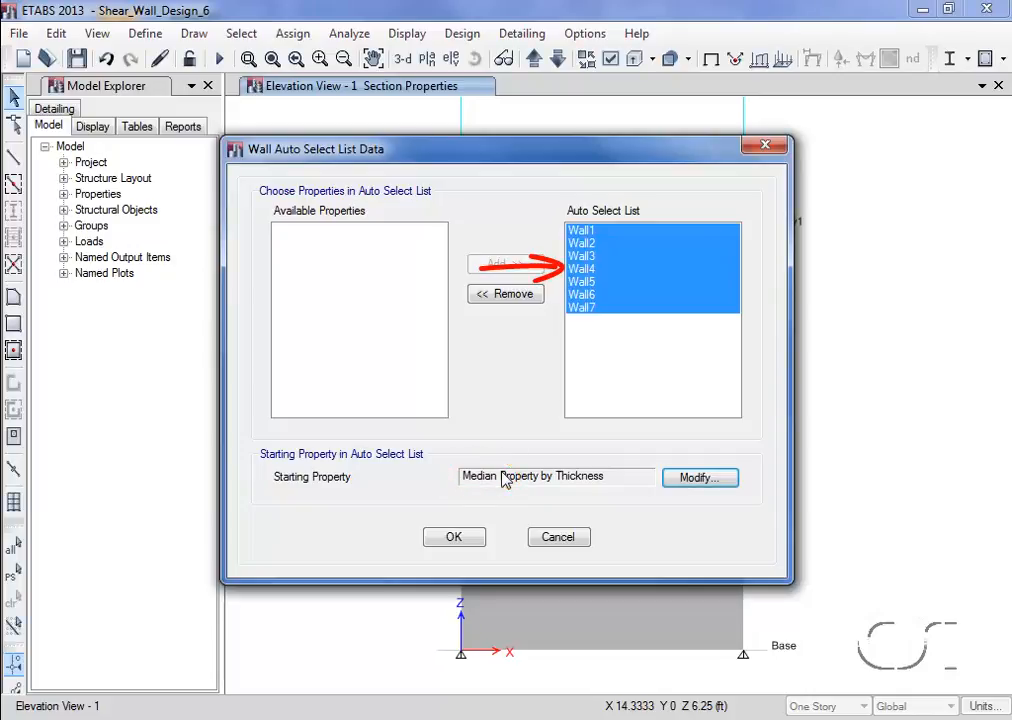
click(456, 536)
click(459, 519)
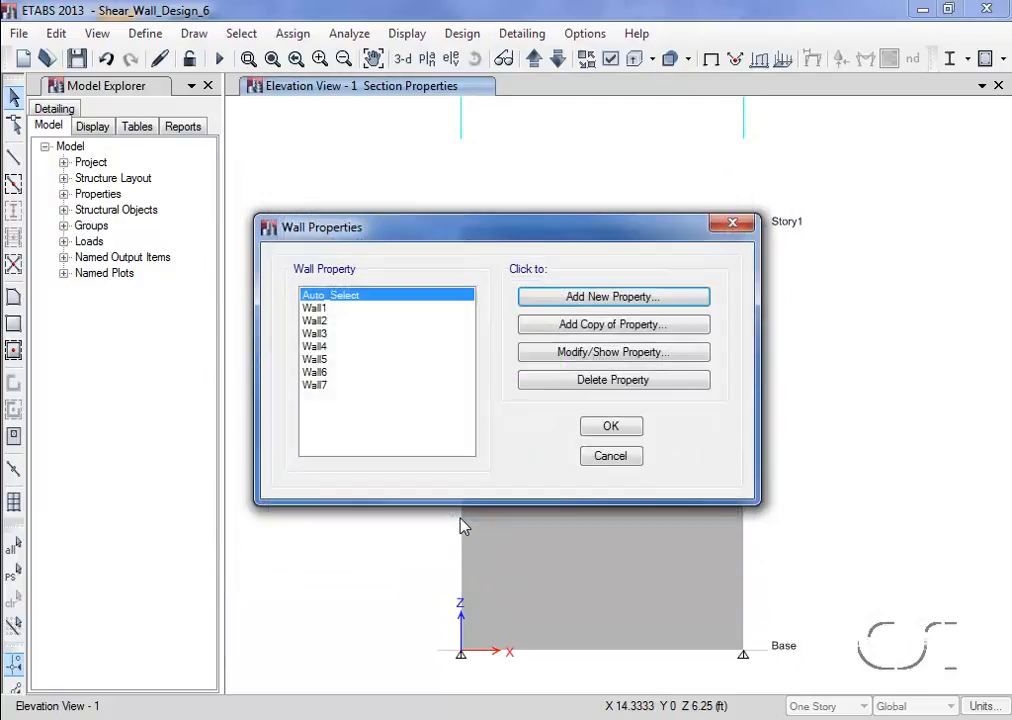
click(610, 427)
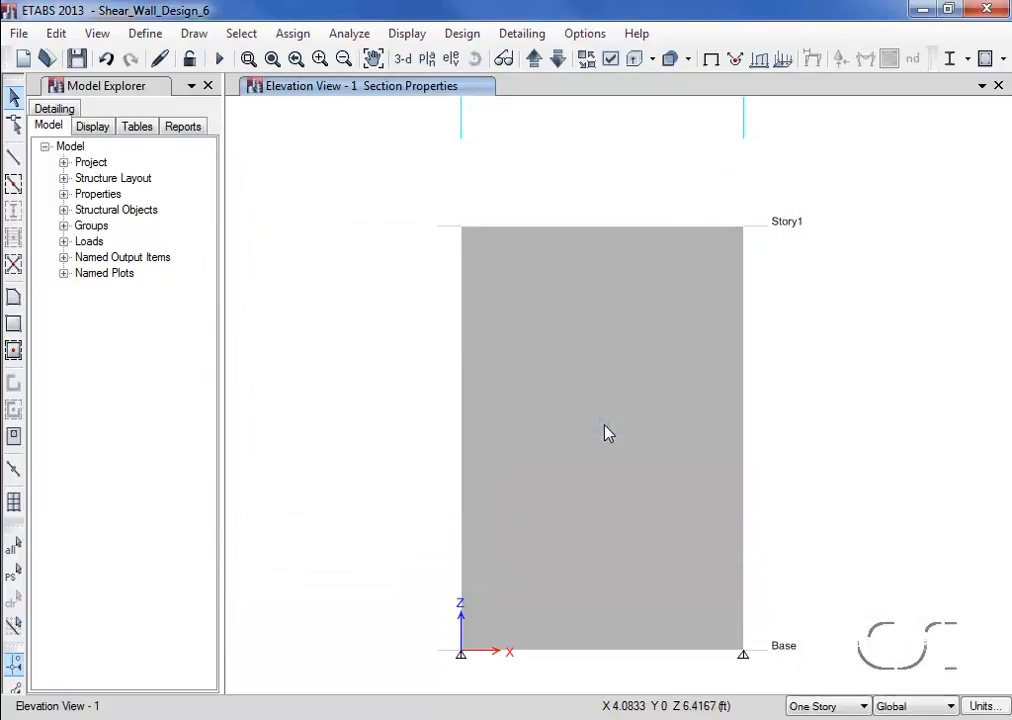
- Assign the Auto_Select wall section to the wall between Base and Story1
click(579, 364)
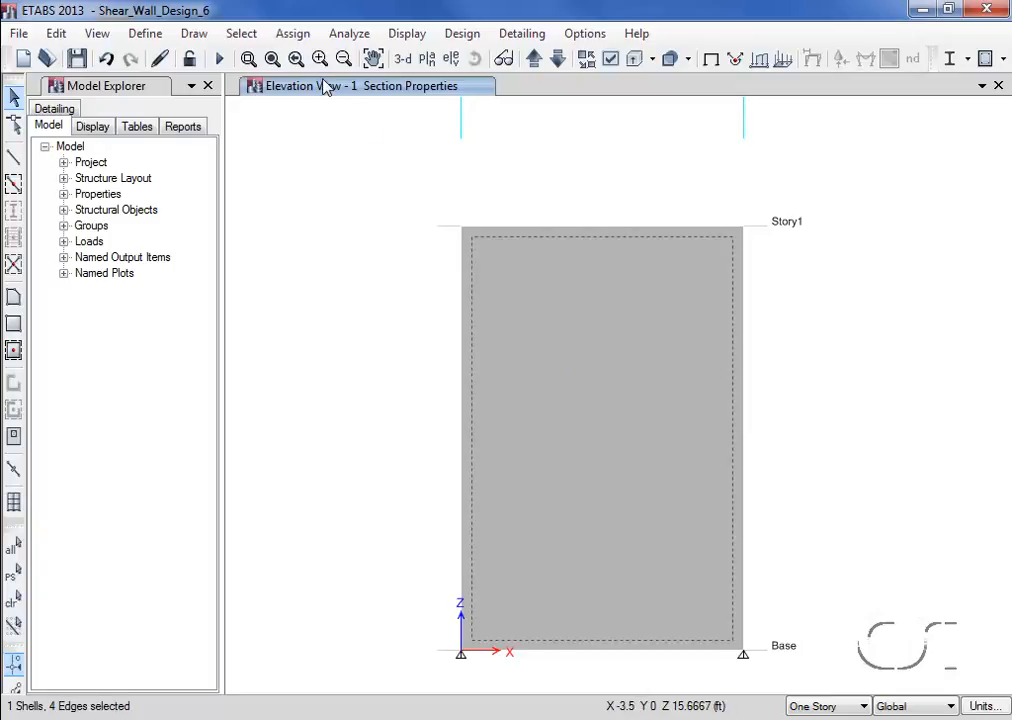
click(296, 38)
mouse_move(309, 112)
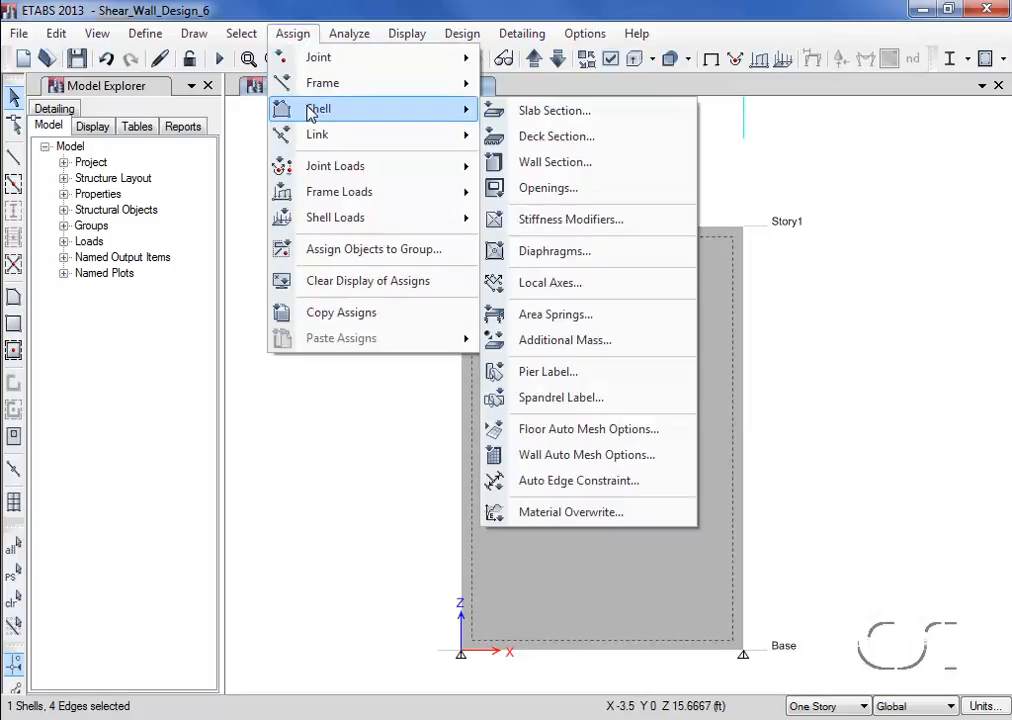
click(576, 162)
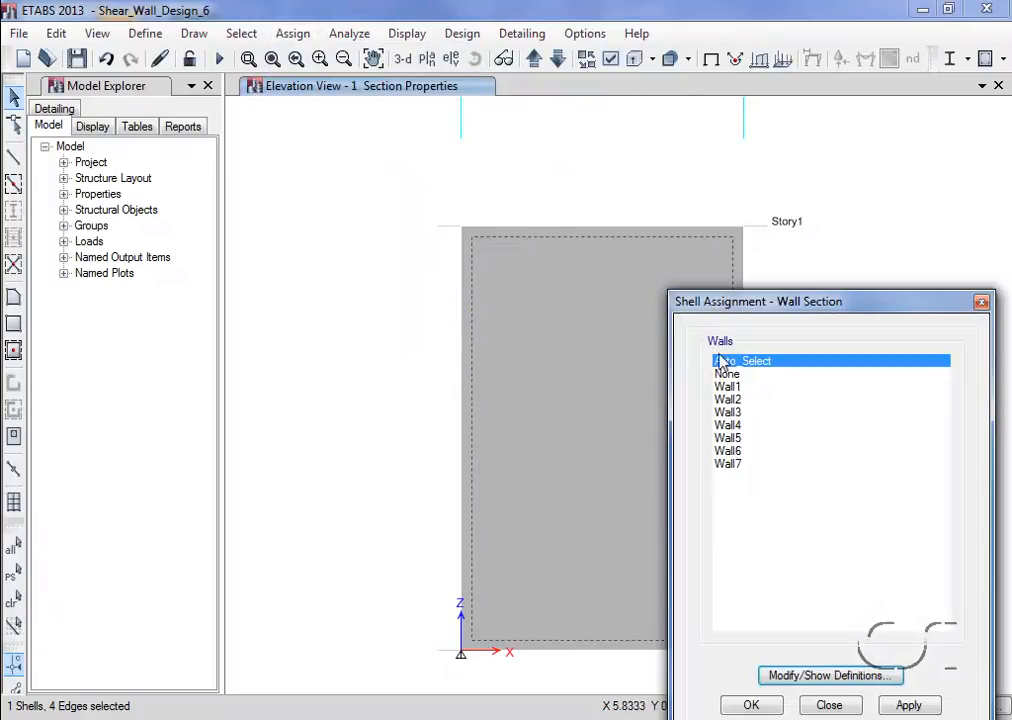
click(752, 705)
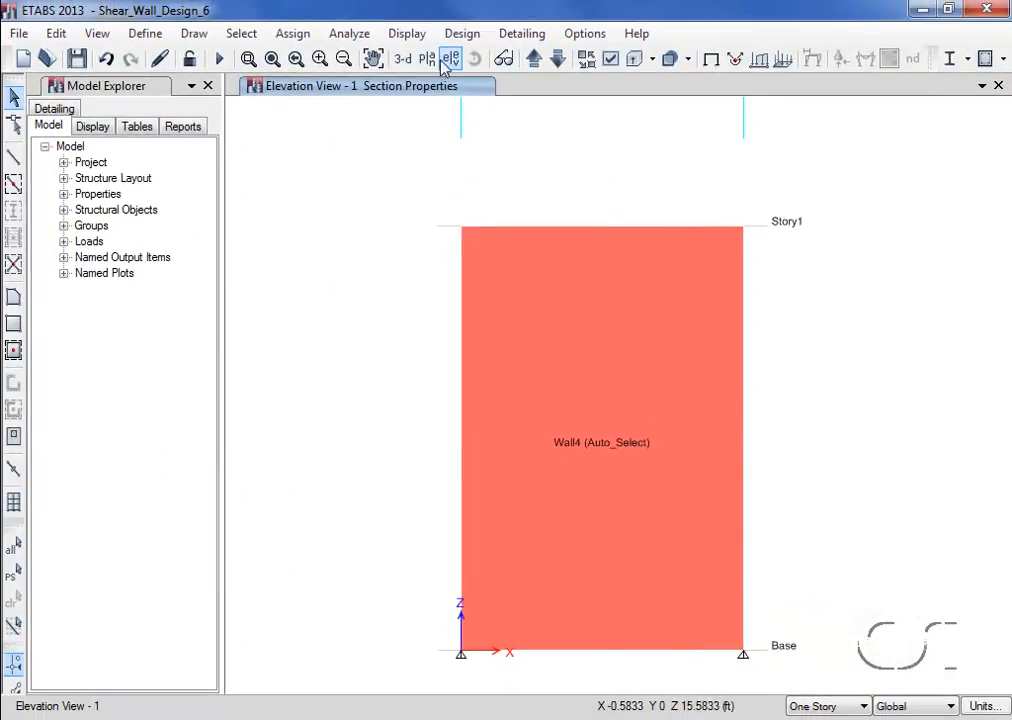
- Add a lateral displacement target of 1 in for load case EQ at joint 3 on Story1
click(459, 34)
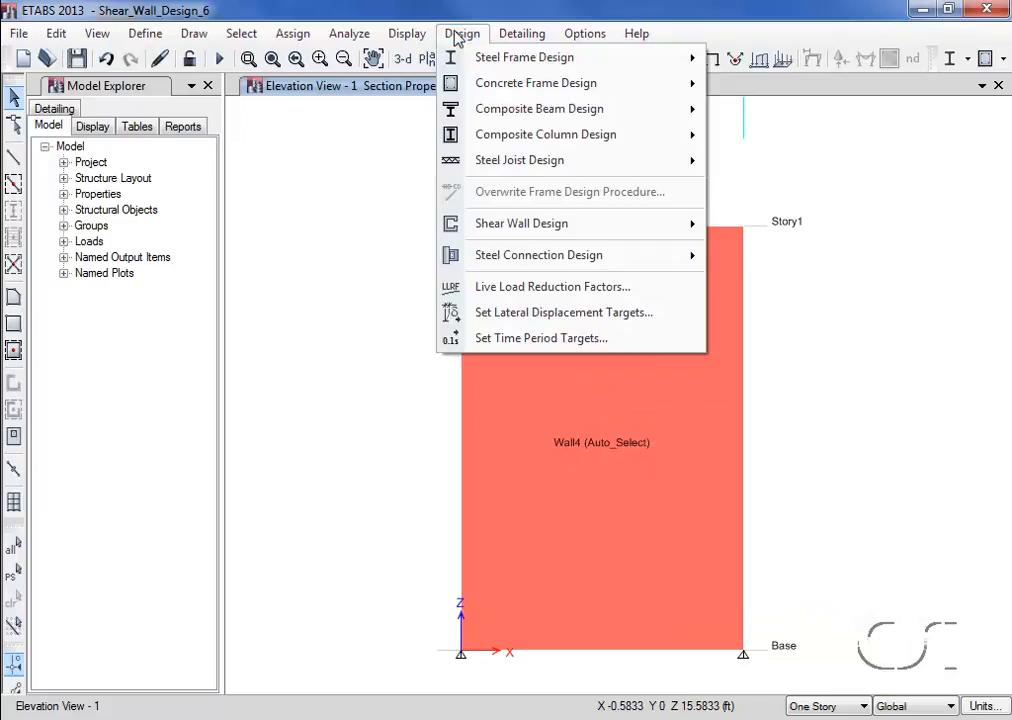
click(590, 320)
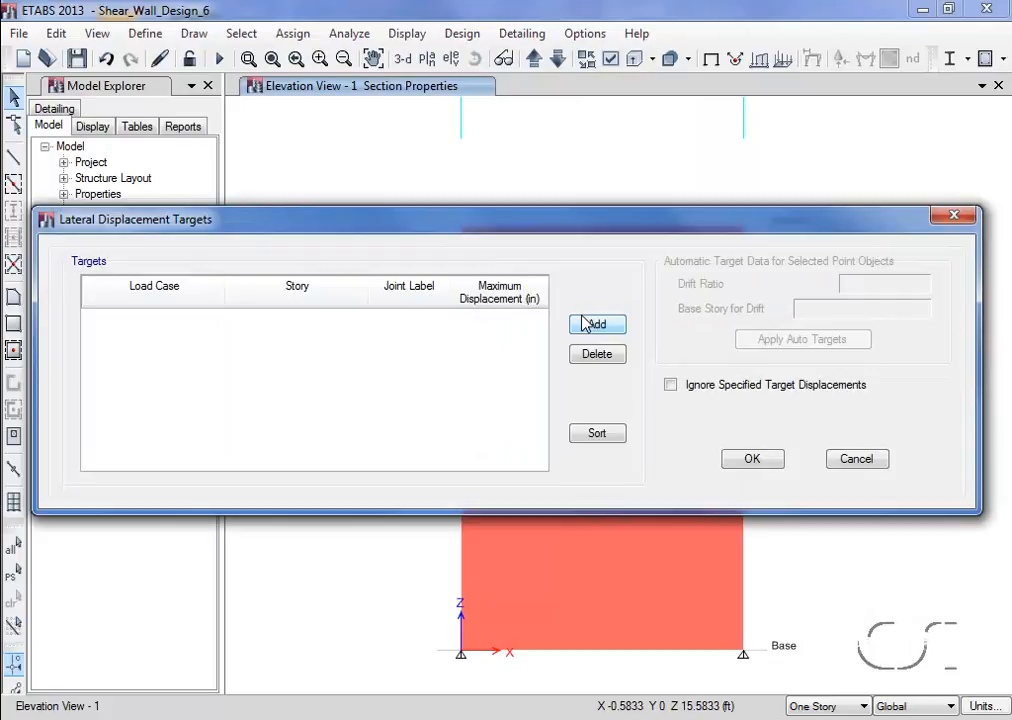
click(584, 326)
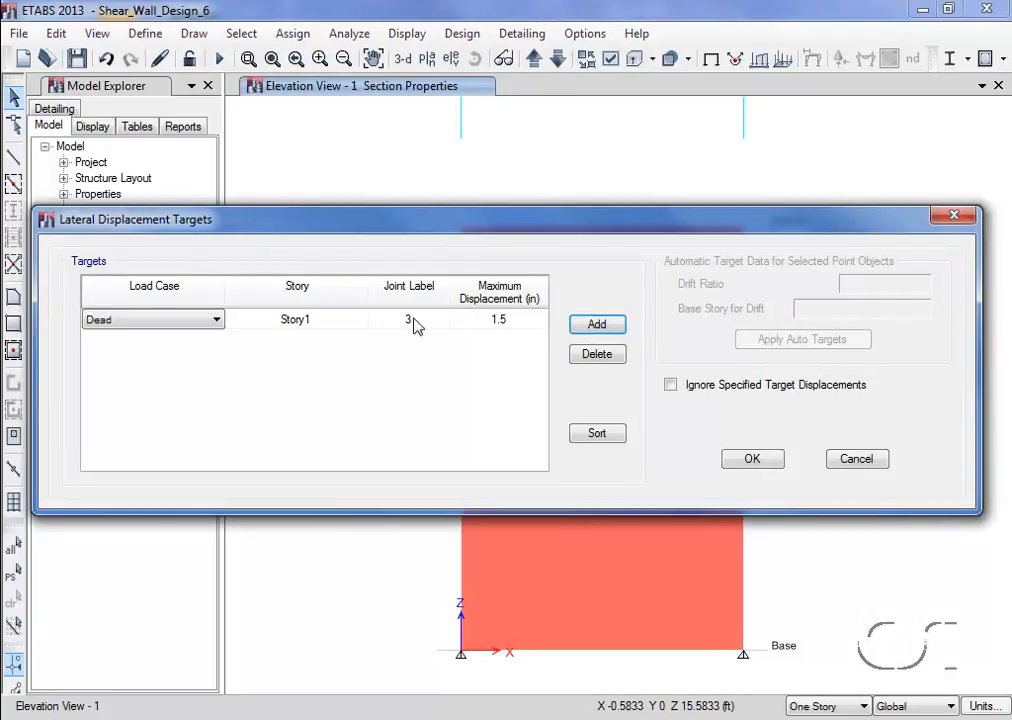
click(216, 320)
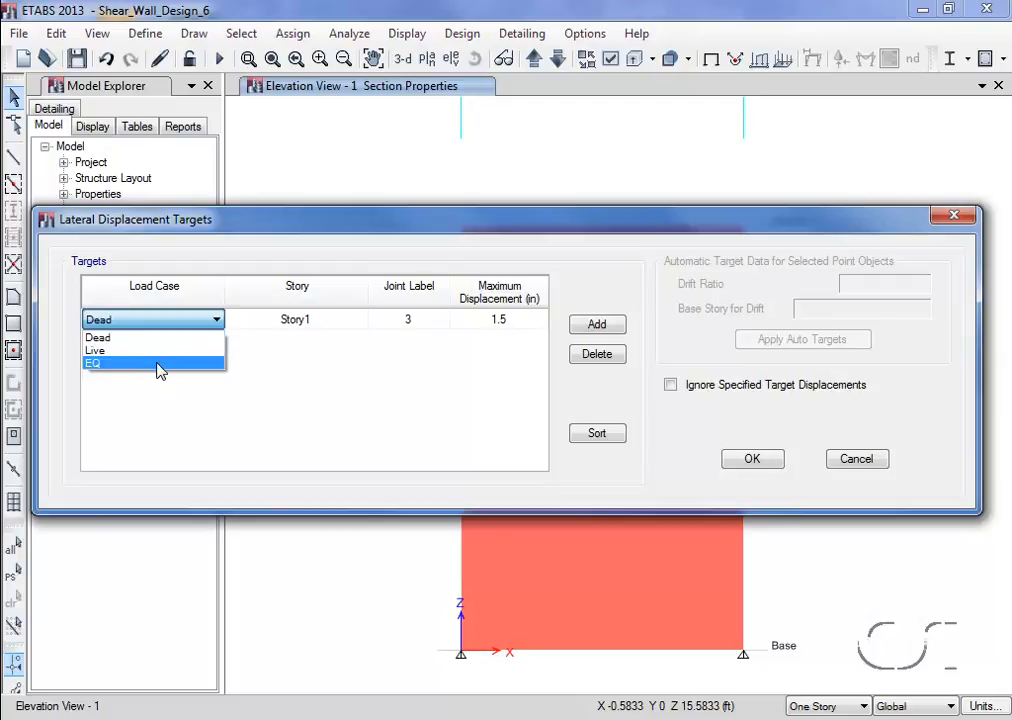
click(158, 364)
click(510, 320)
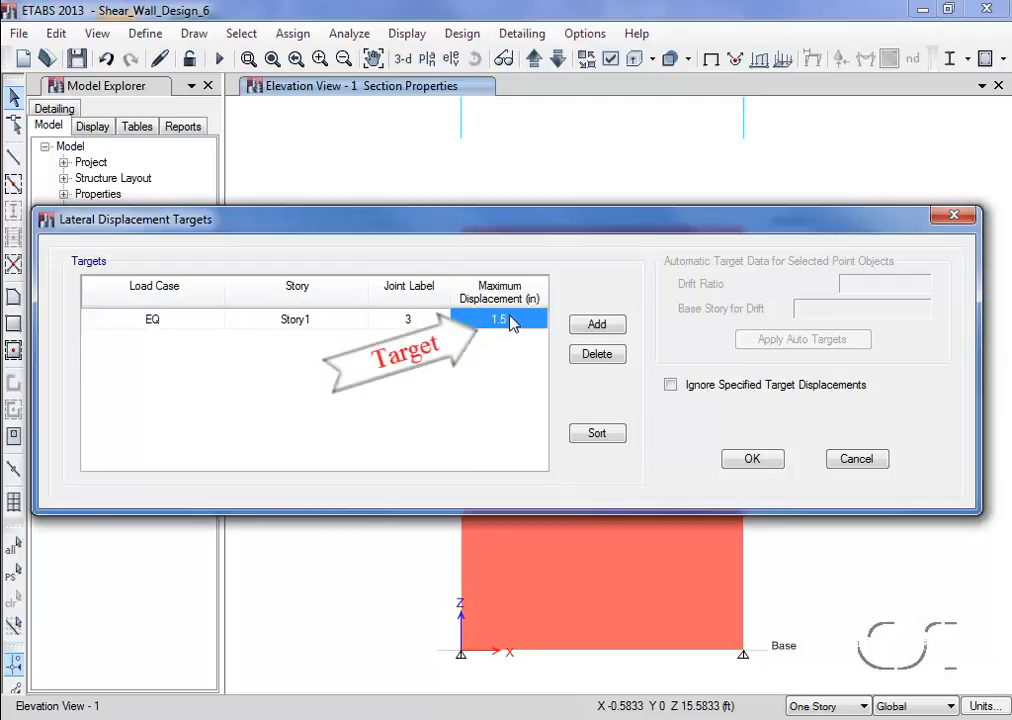
text(1)
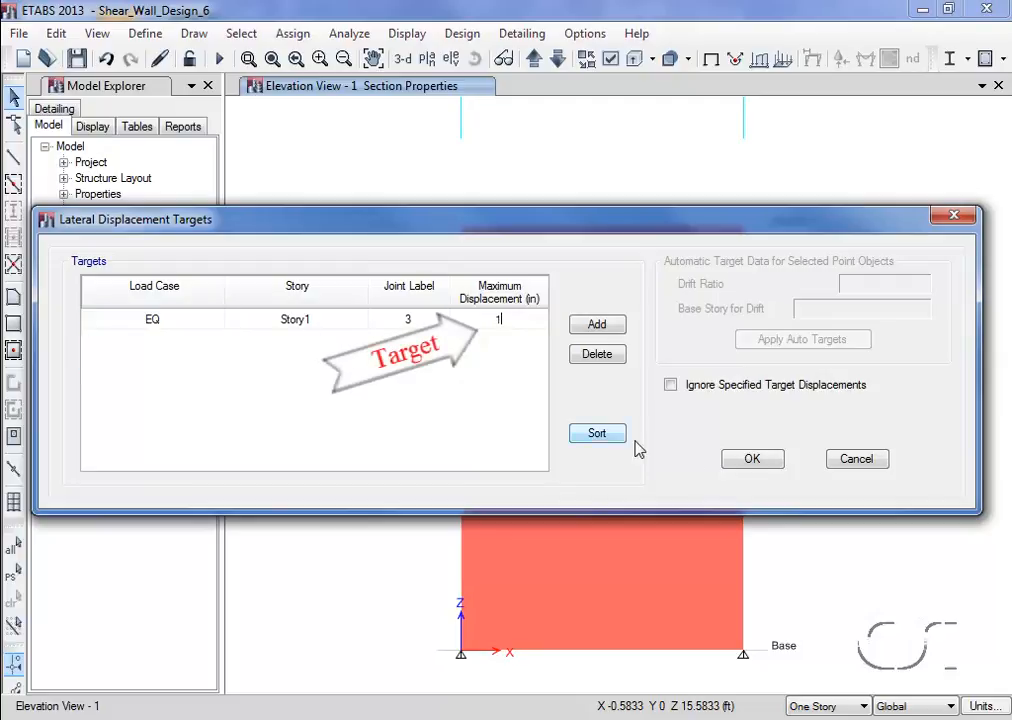
click(747, 460)
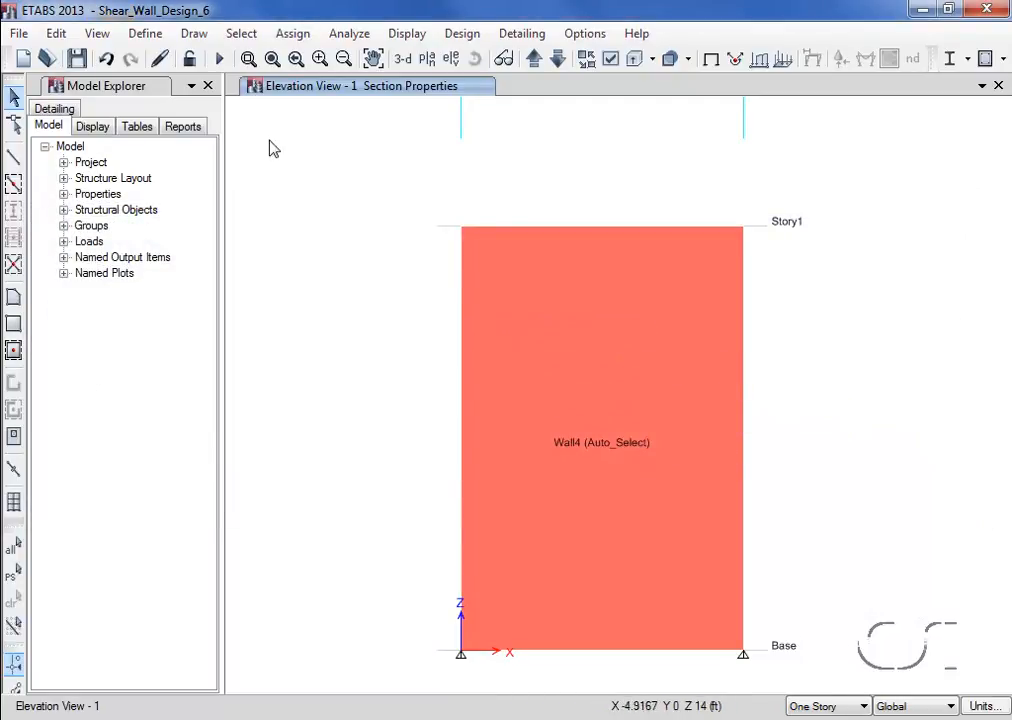
- Run the analysis, and review the shear wall pier design overwrites of the wall between Base and Story1, accepting them as set
click(220, 60)
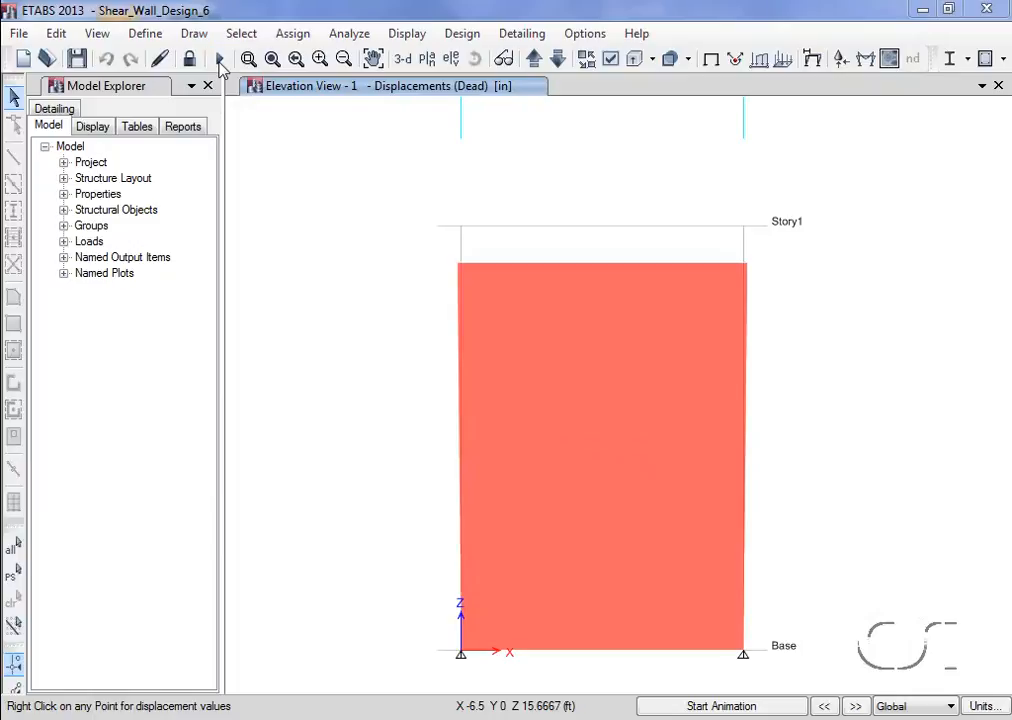
click(483, 304)
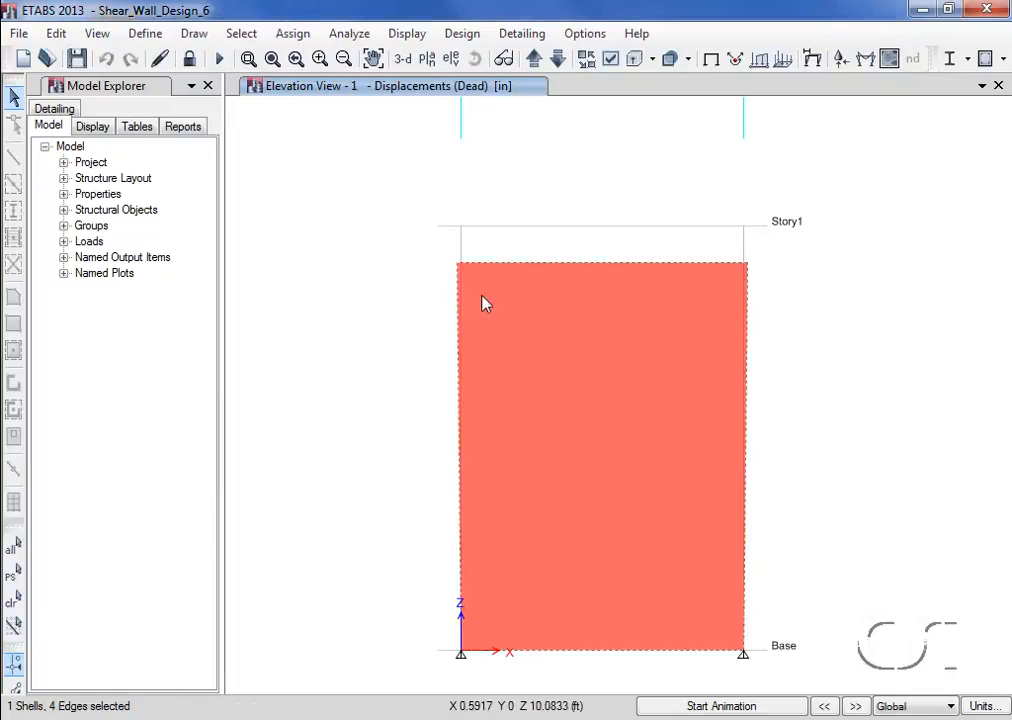
click(466, 35)
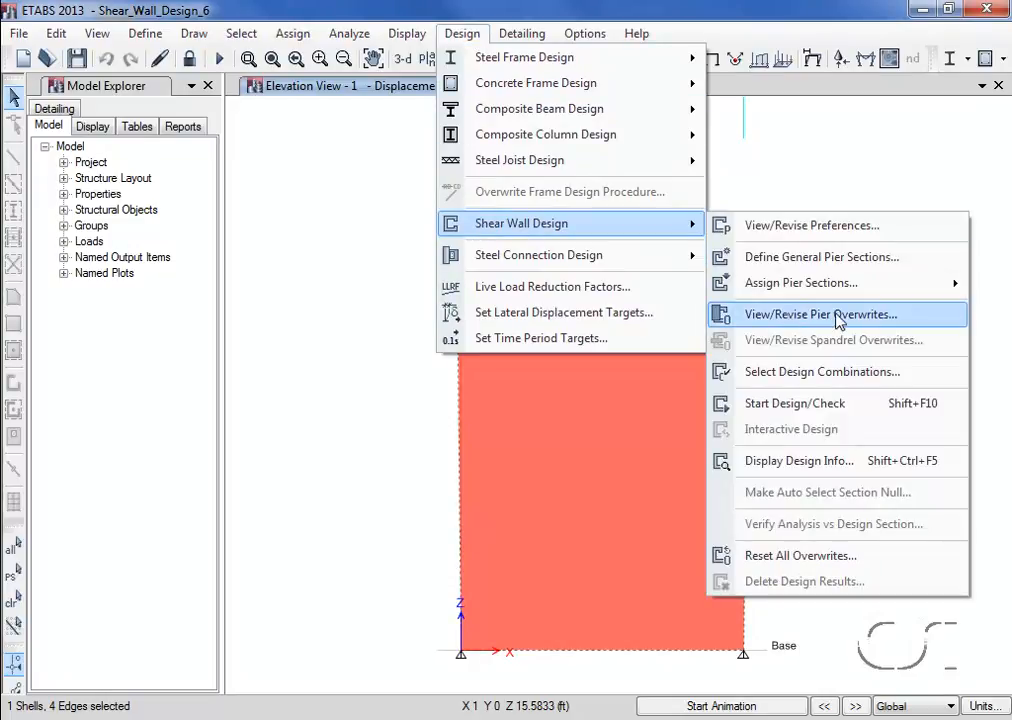
click(877, 318)
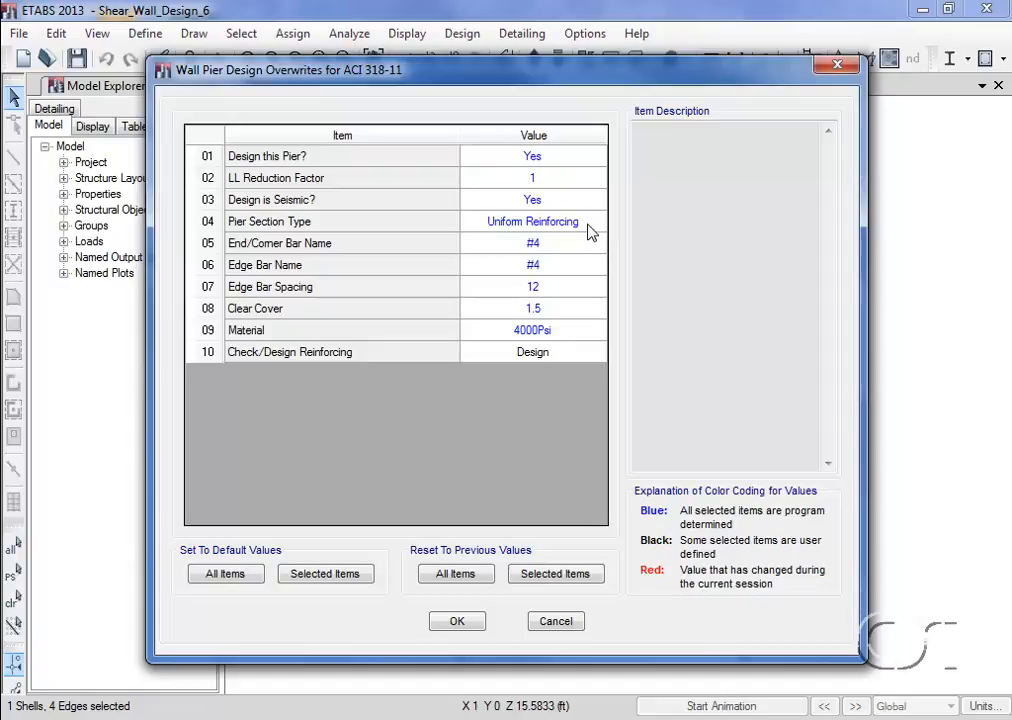
click(458, 622)
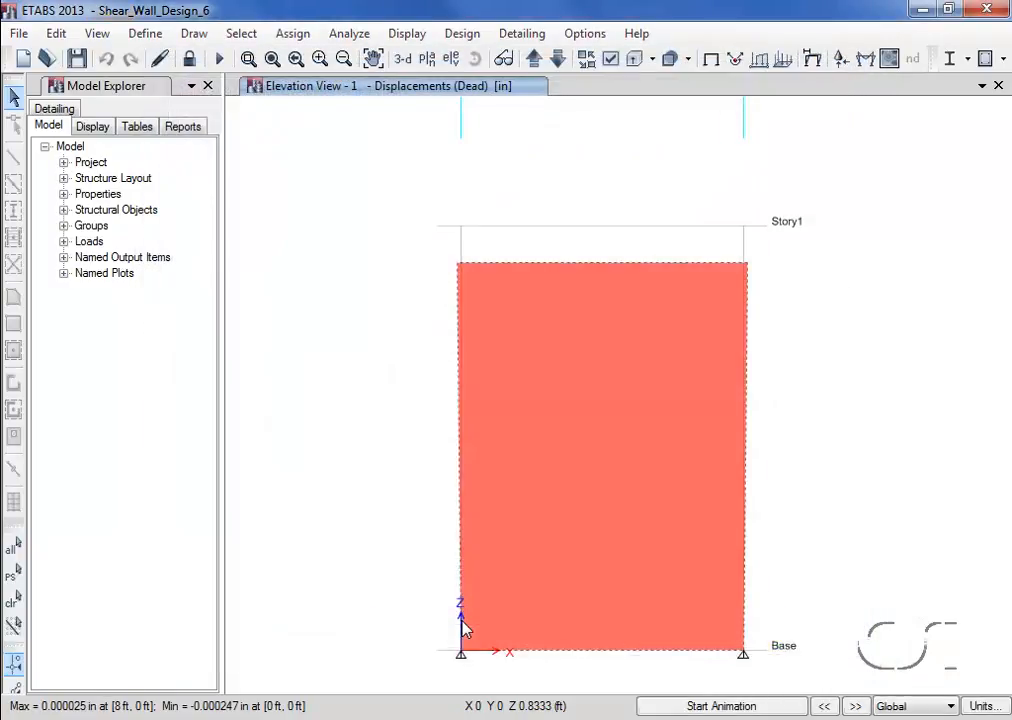
- Run the shear wall design check and review the wall pier's design details, including its thickness
click(463, 34)
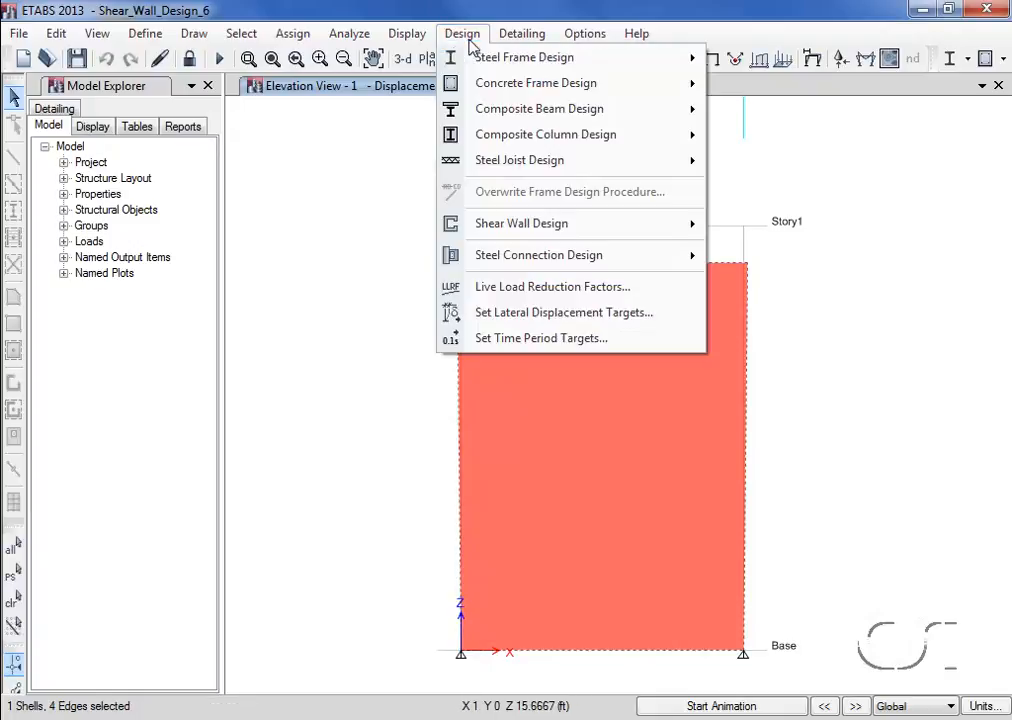
mouse_move(487, 228)
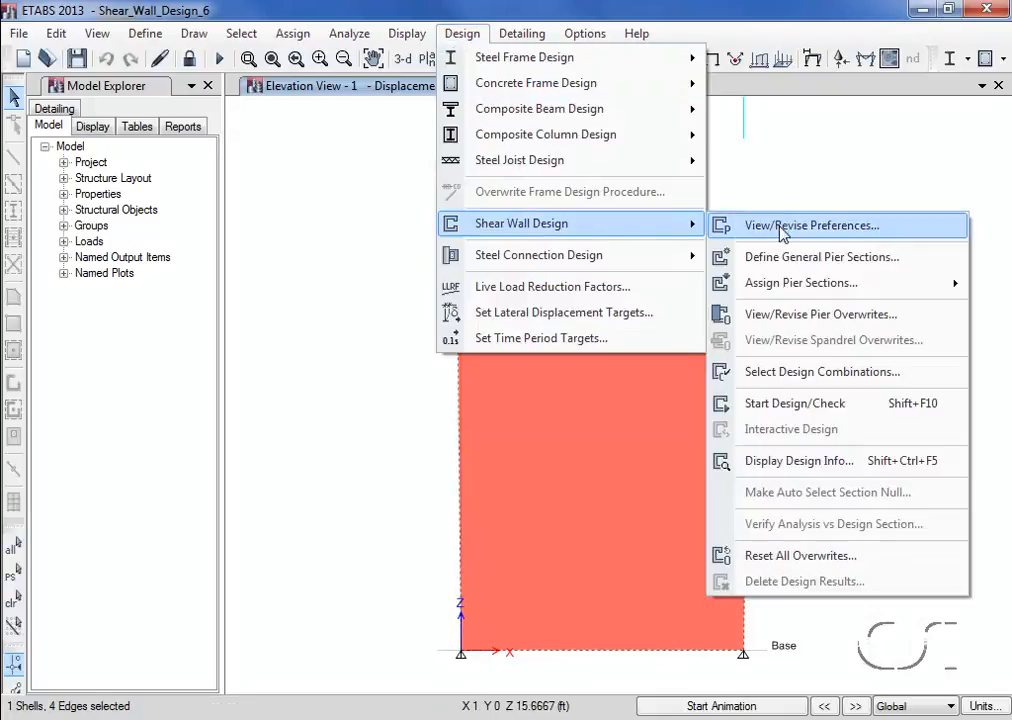
click(797, 405)
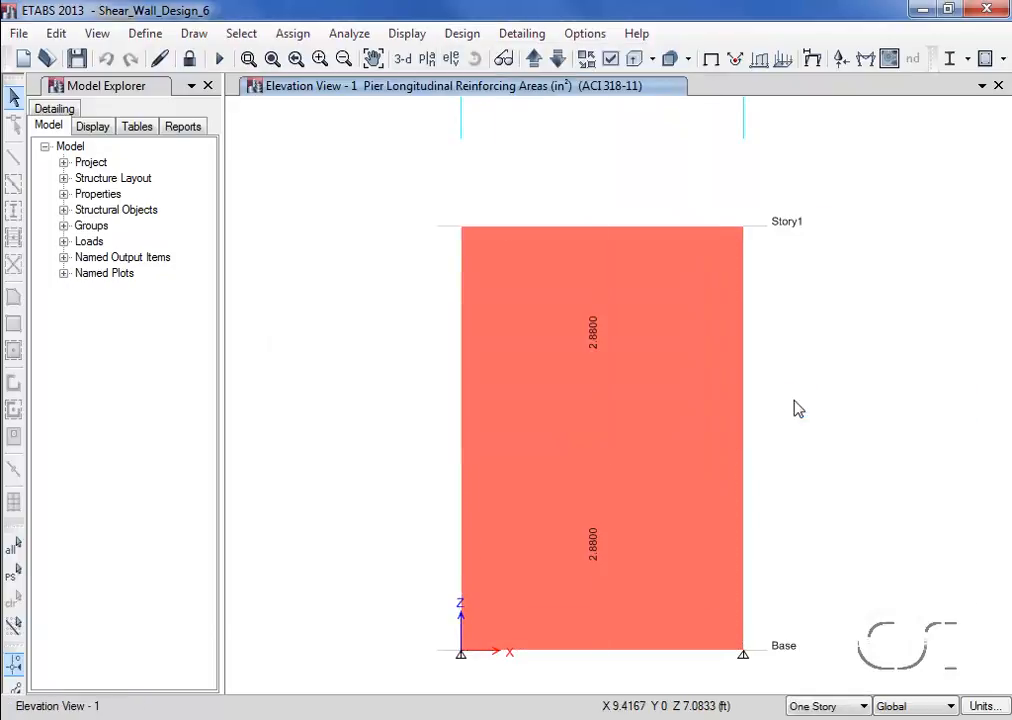
mouse_move(592, 388)
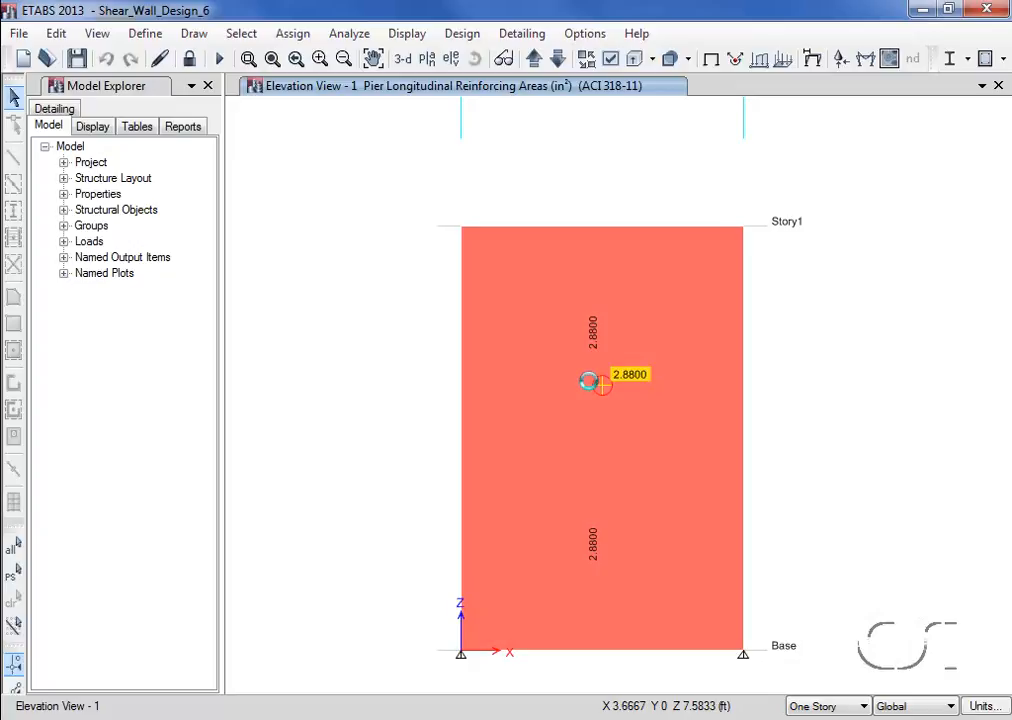
right_click(592, 388)
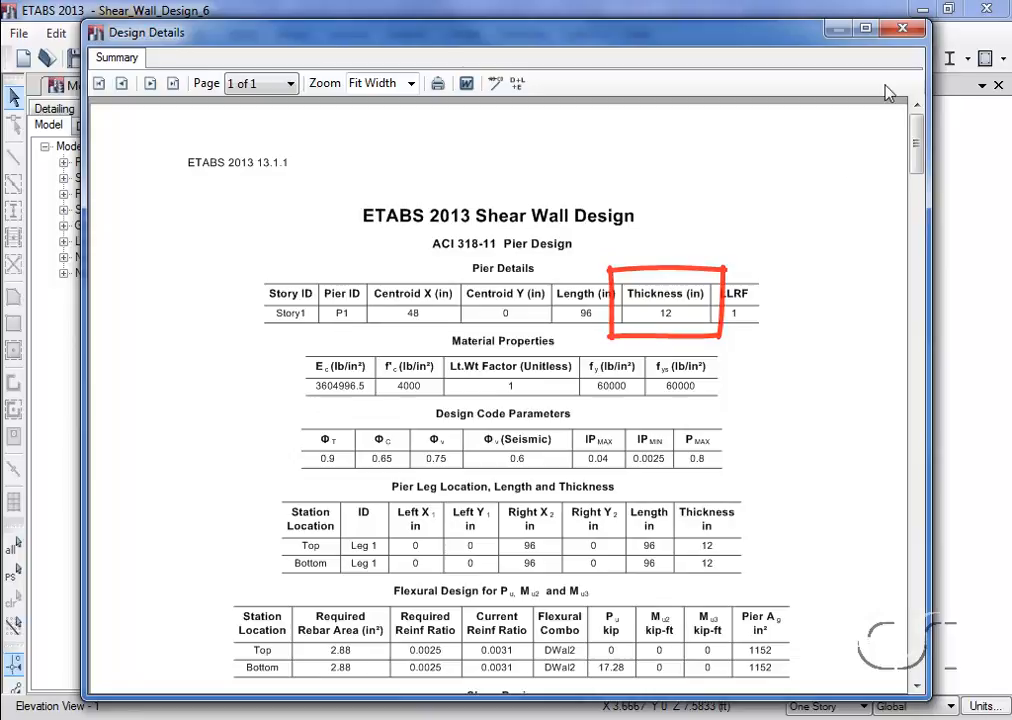
click(904, 29)
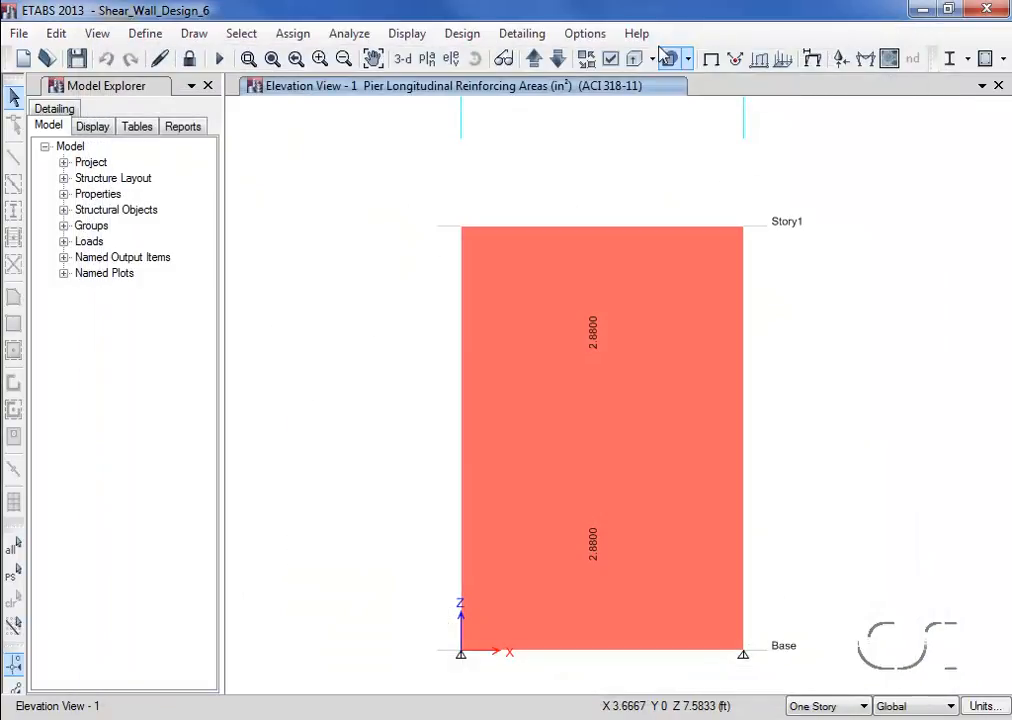
- Show the deformed shape for load case EQ and read the displacements of joint 3 at Story1
click(412, 34)
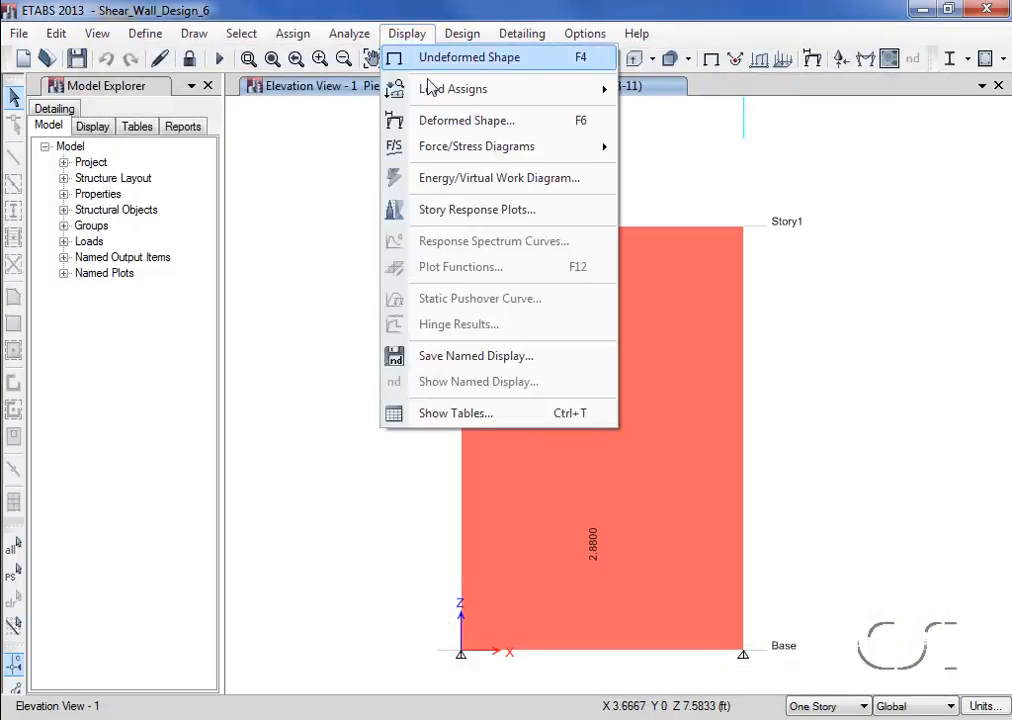
click(438, 120)
click(410, 200)
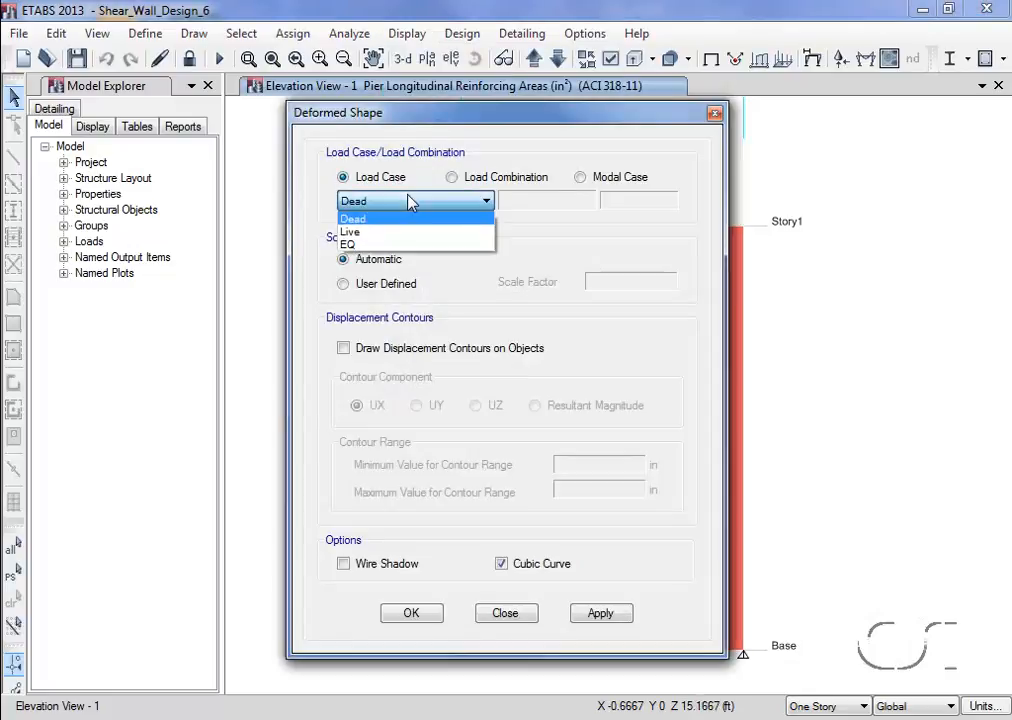
click(409, 247)
click(425, 613)
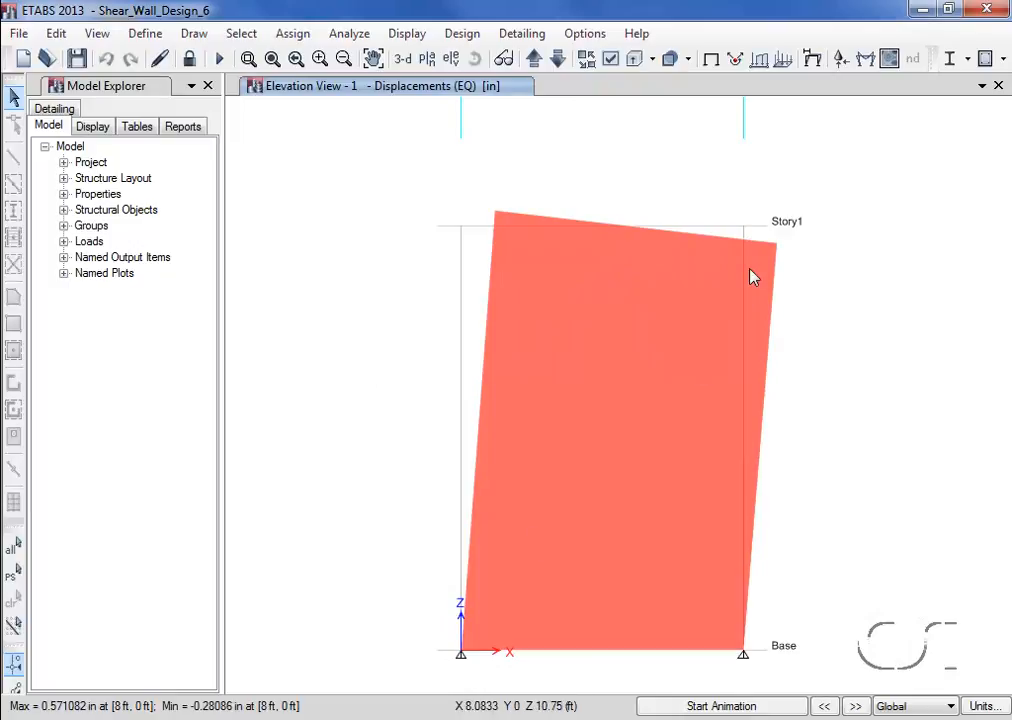
mouse_move(777, 244)
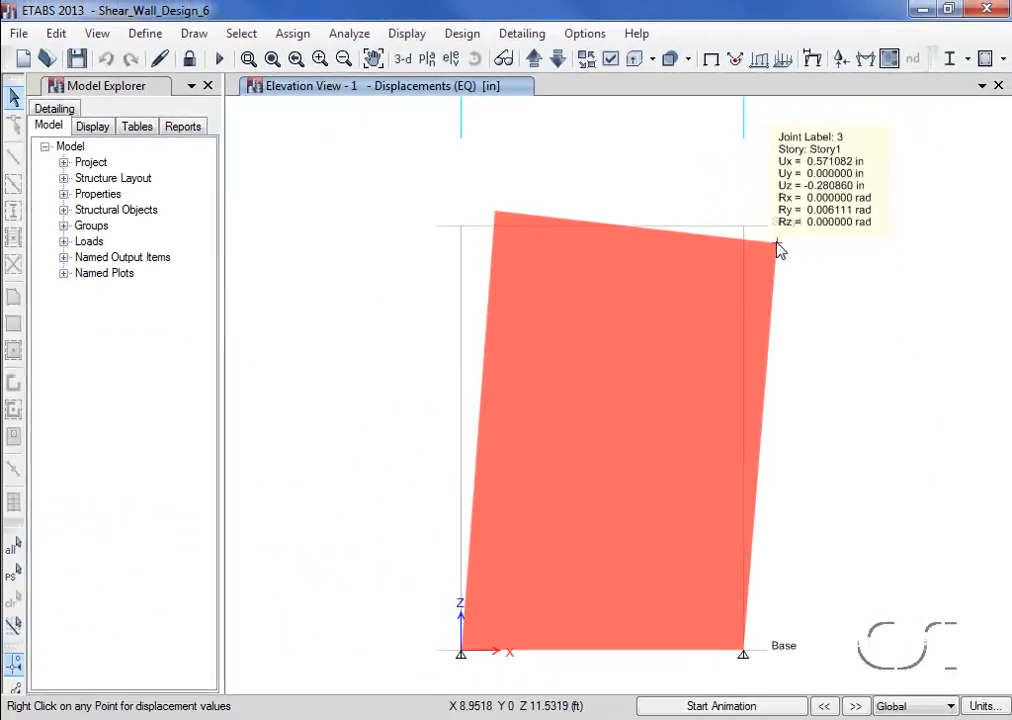
- Rerun the analysis with the updated wall section, returning to the undeformed shape to check the wall section in use
click(712, 61)
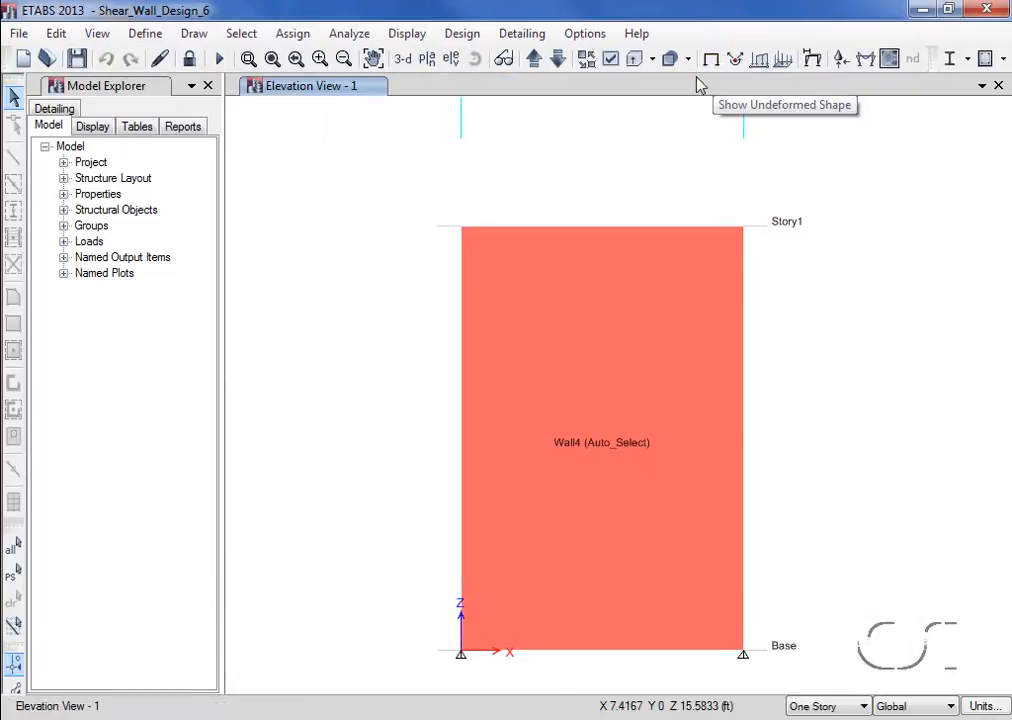
click(221, 61)
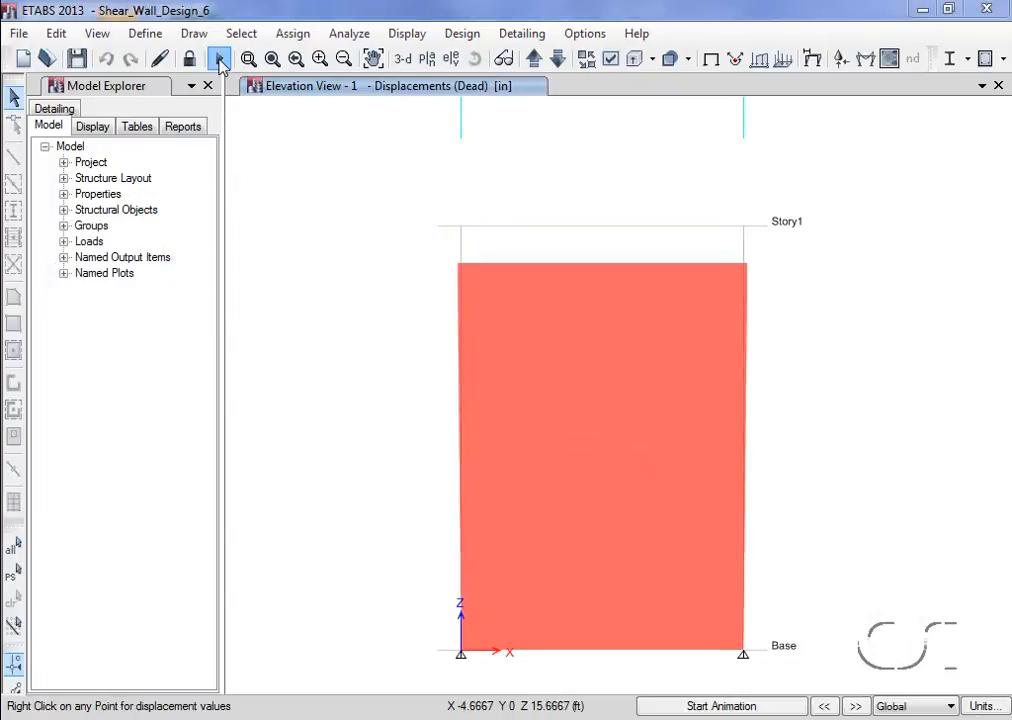
click(710, 60)
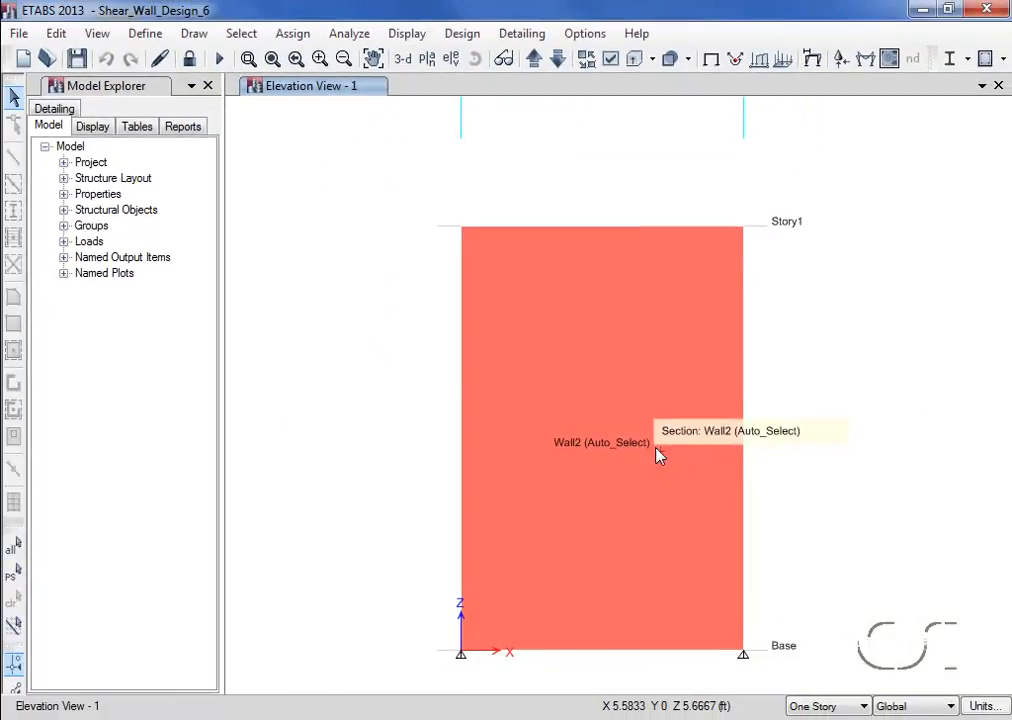
- Run the shear wall design check again on the reanalyzed model
click(462, 33)
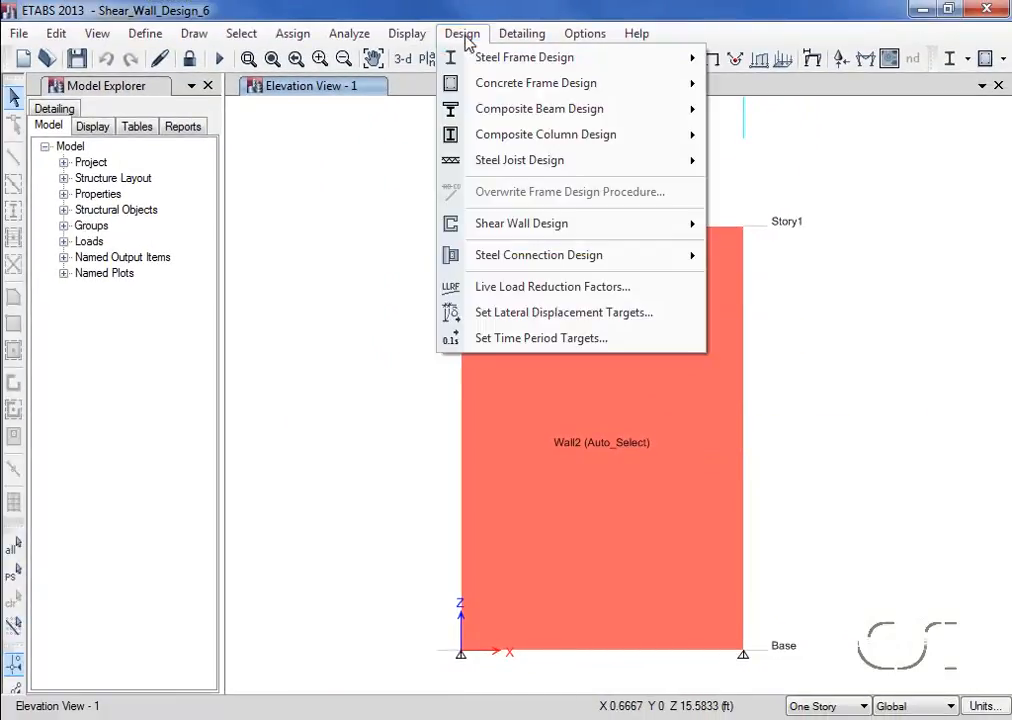
mouse_move(527, 225)
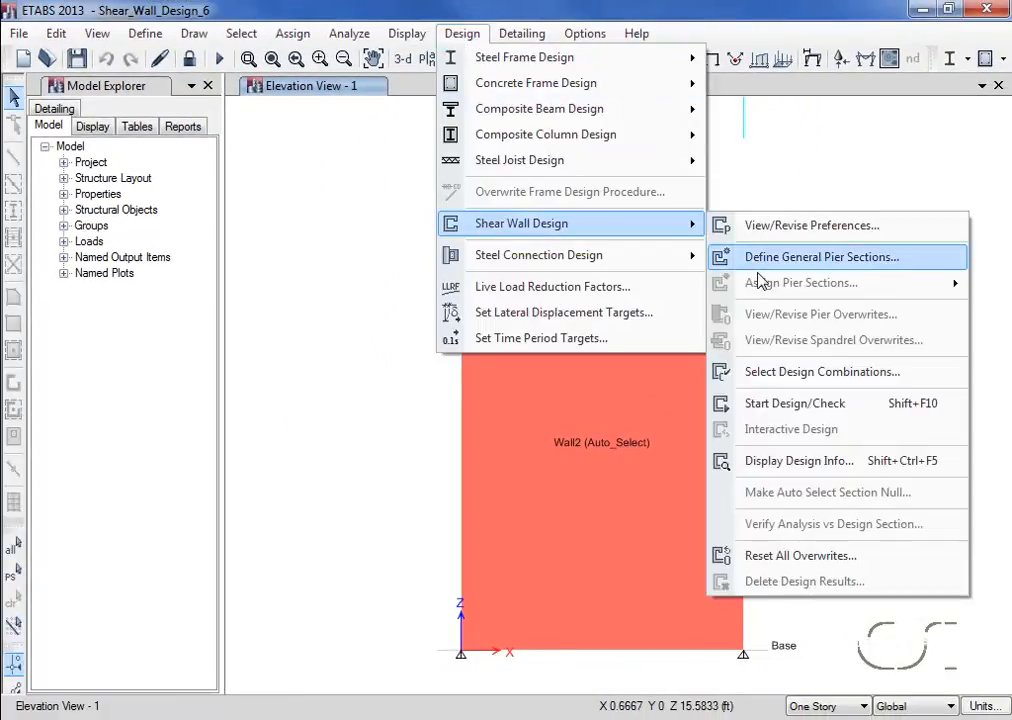
click(766, 405)
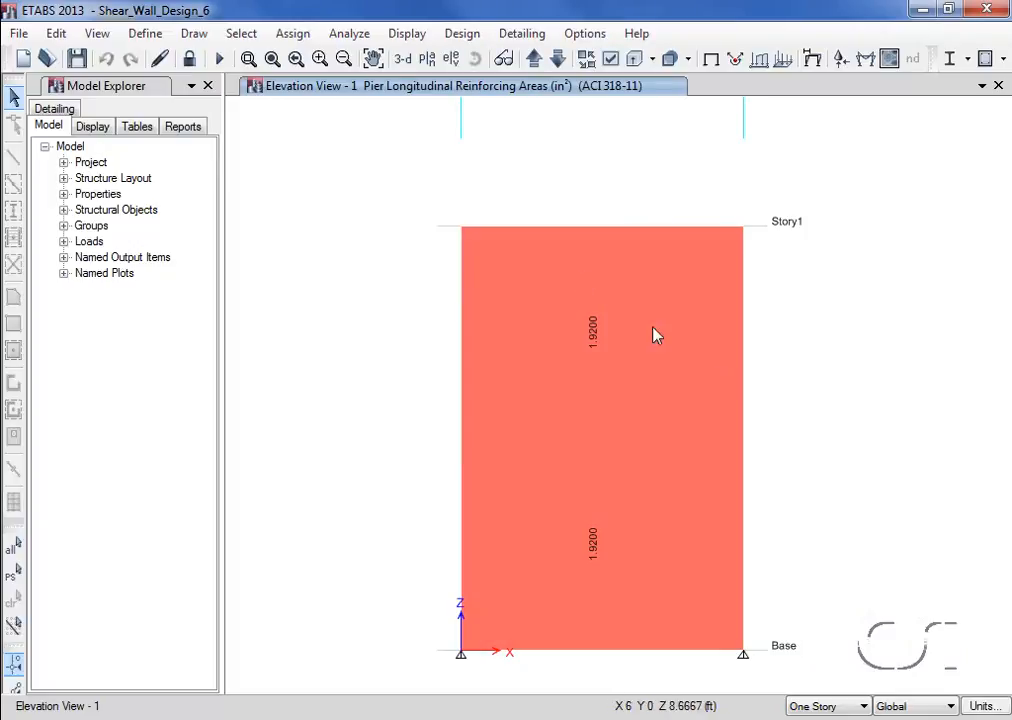
- Redisplay the EQ deformed shape for the redesigned wall and check joint 3's displacement against the 1 in target
click(416, 36)
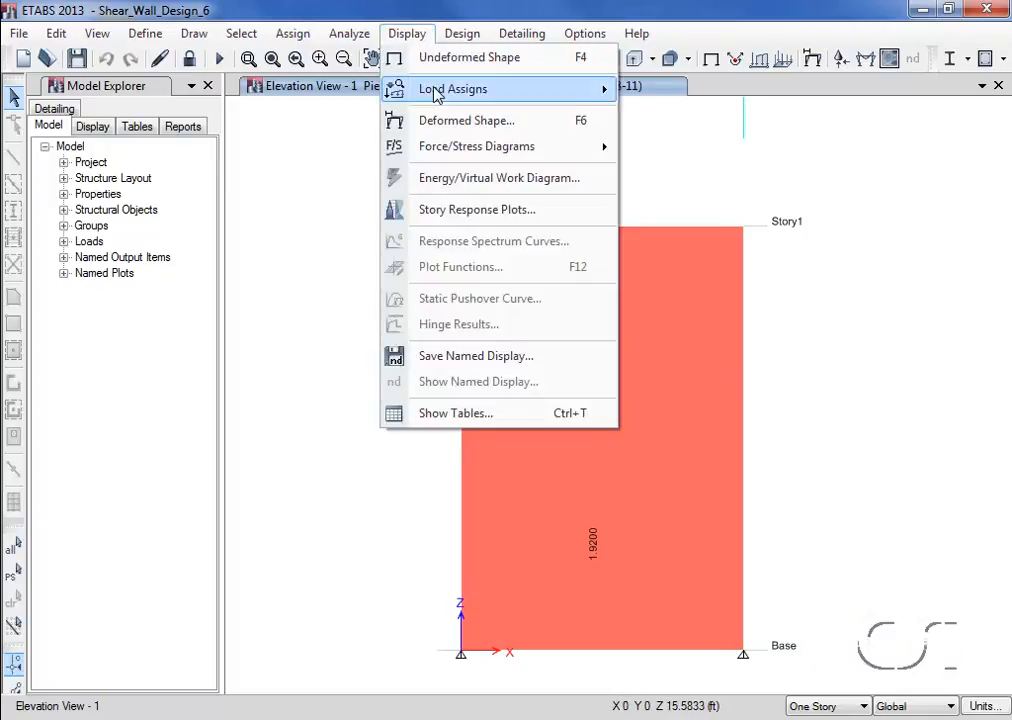
click(432, 120)
click(422, 201)
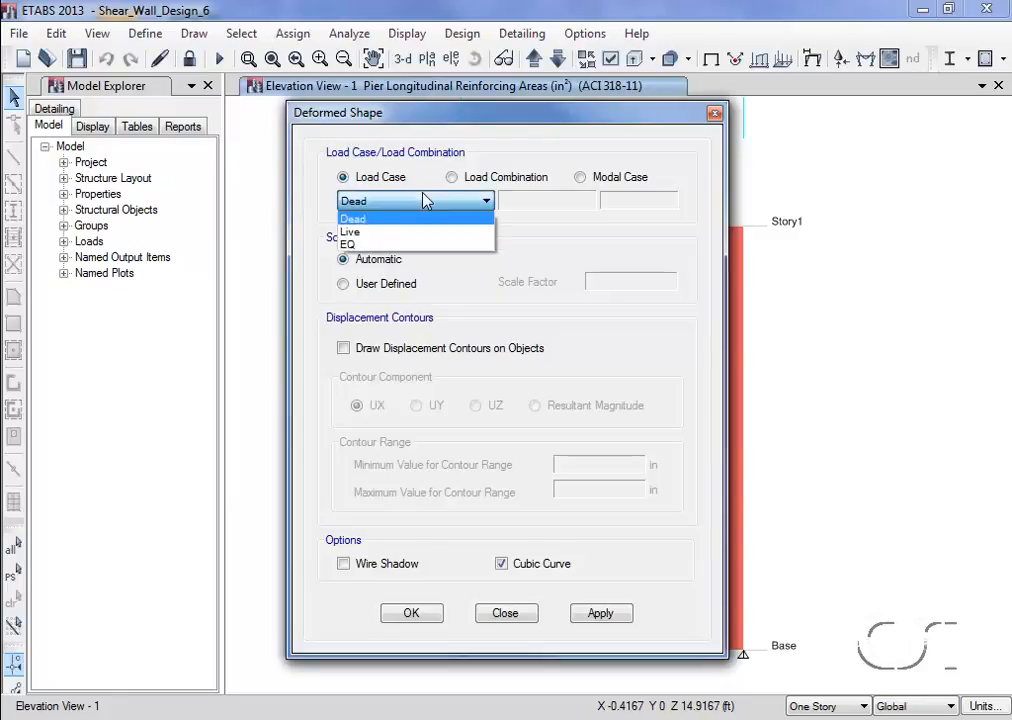
click(392, 240)
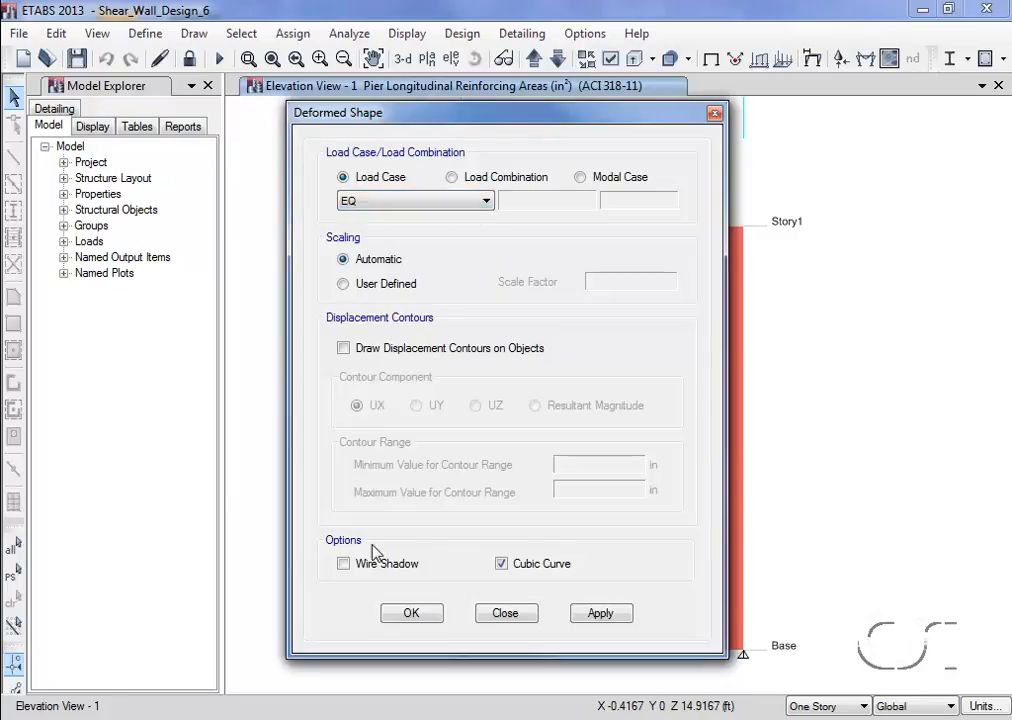
click(410, 614)
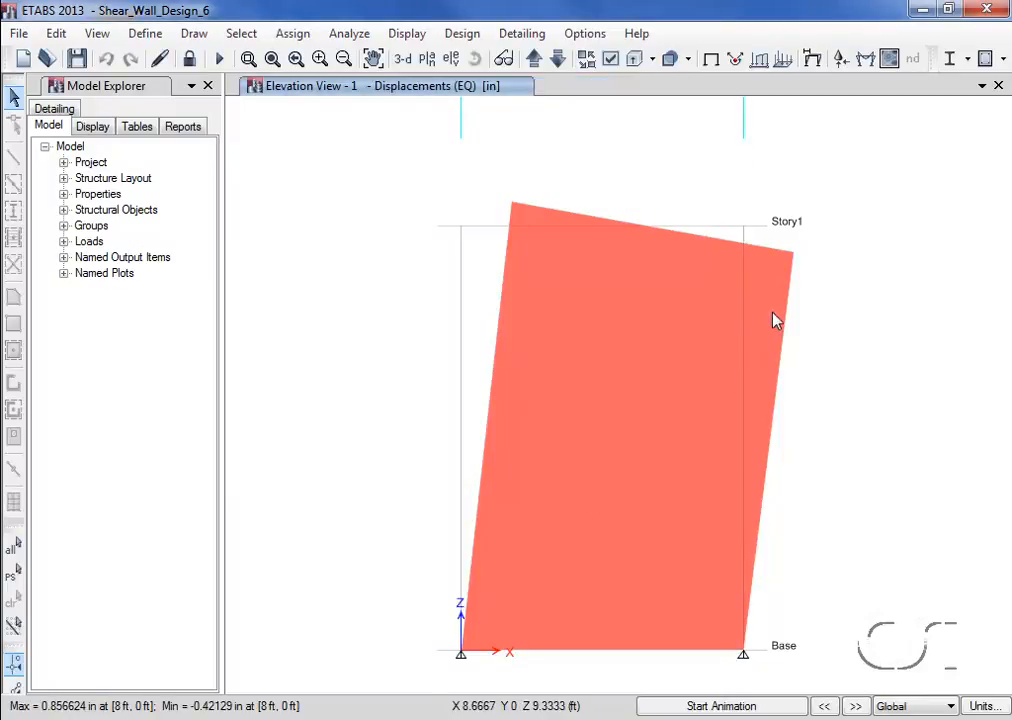
mouse_move(795, 258)
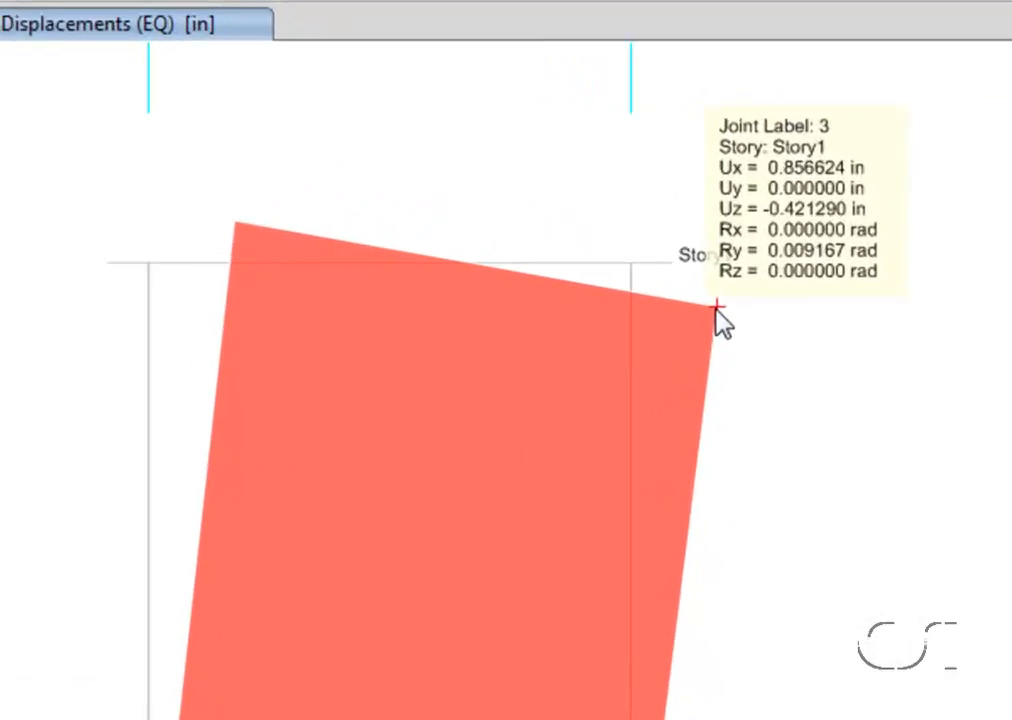